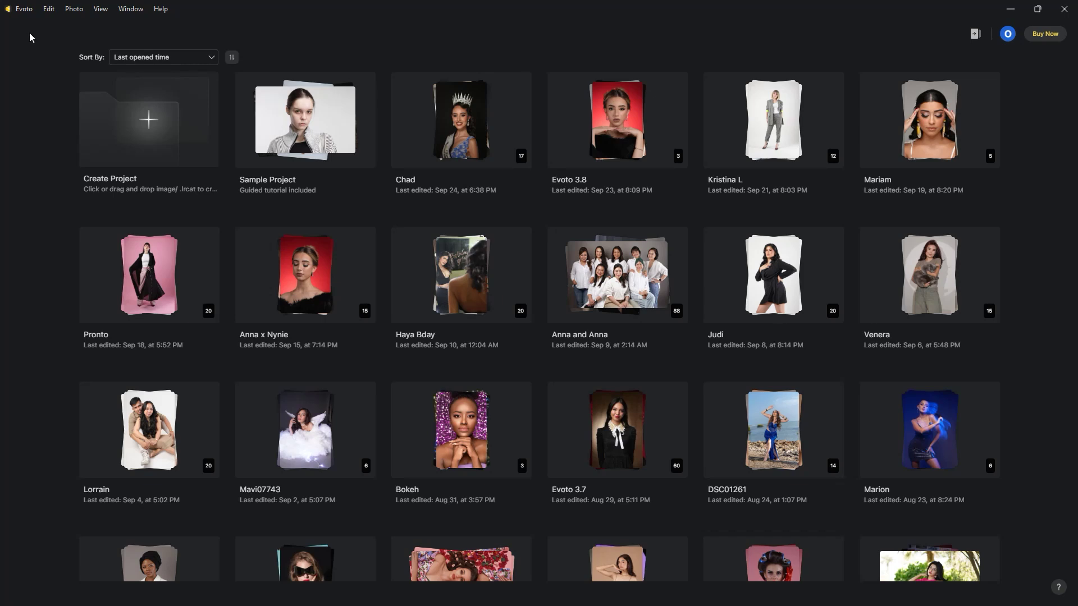
Check the Evoto version (3.8.0-1022) in About Evoto and look for a newer version
{"action": "left_click", "coordinate": [25, 10]}
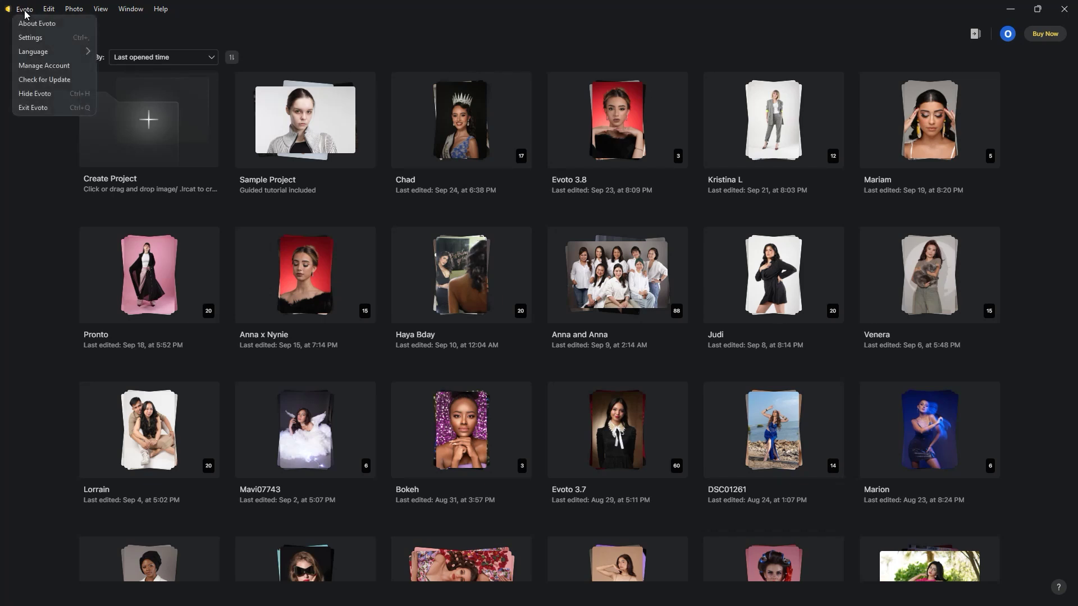
{"action": "left_click", "coordinate": [69, 22]}
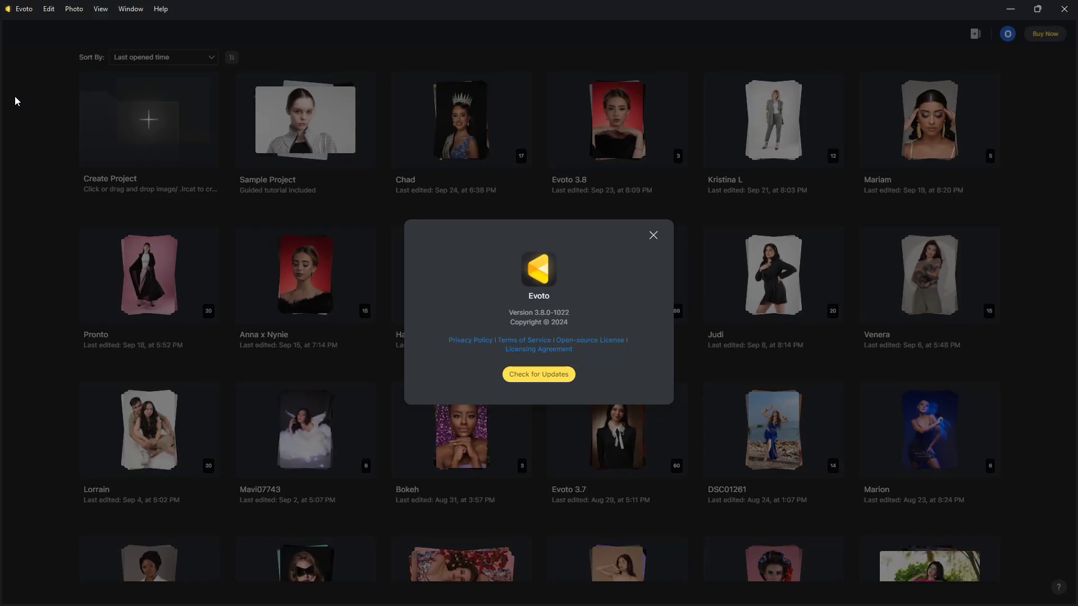
{"action": "left_click", "coordinate": [539, 374]}
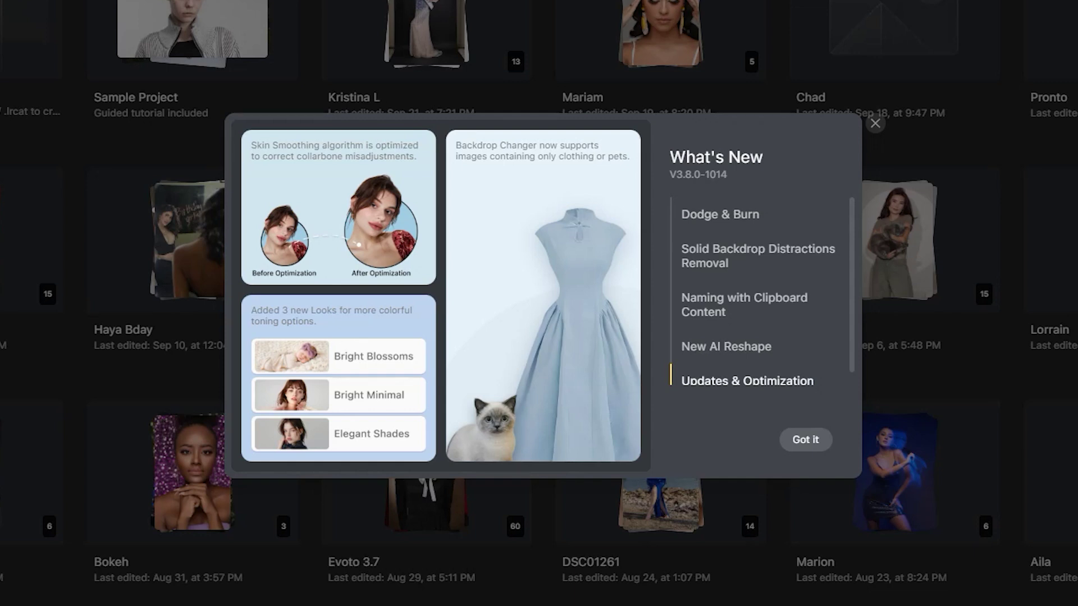
Read through the V3.8.0-1014 What's New notes and dismiss them with Got it
{"action": "scroll", "coordinate": [830, 393], "scroll_direction": "down", "scroll_amount": 1}
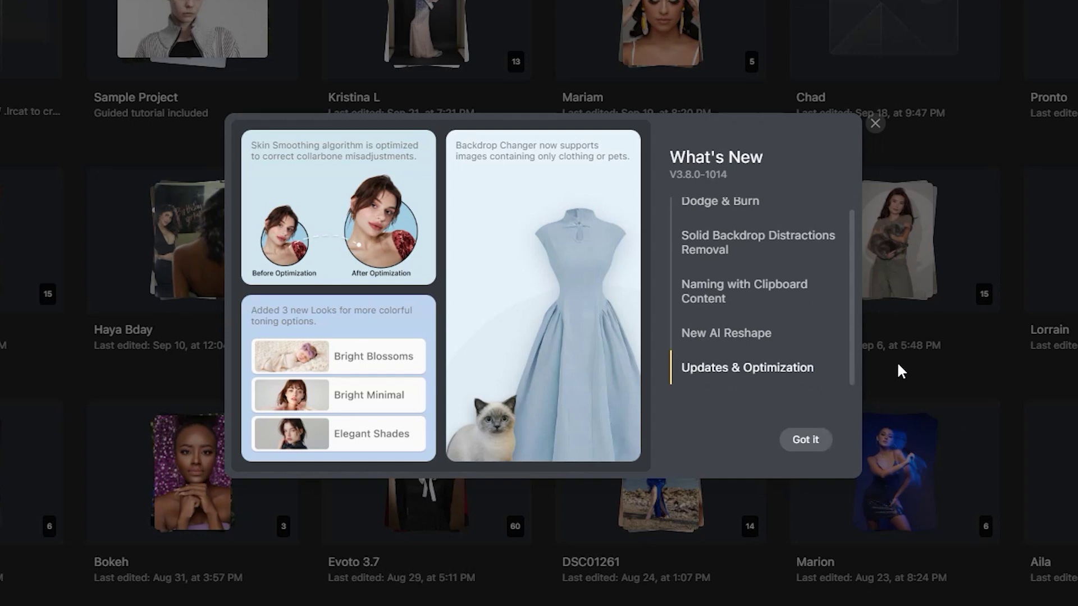
{"action": "left_click", "coordinate": [795, 440]}
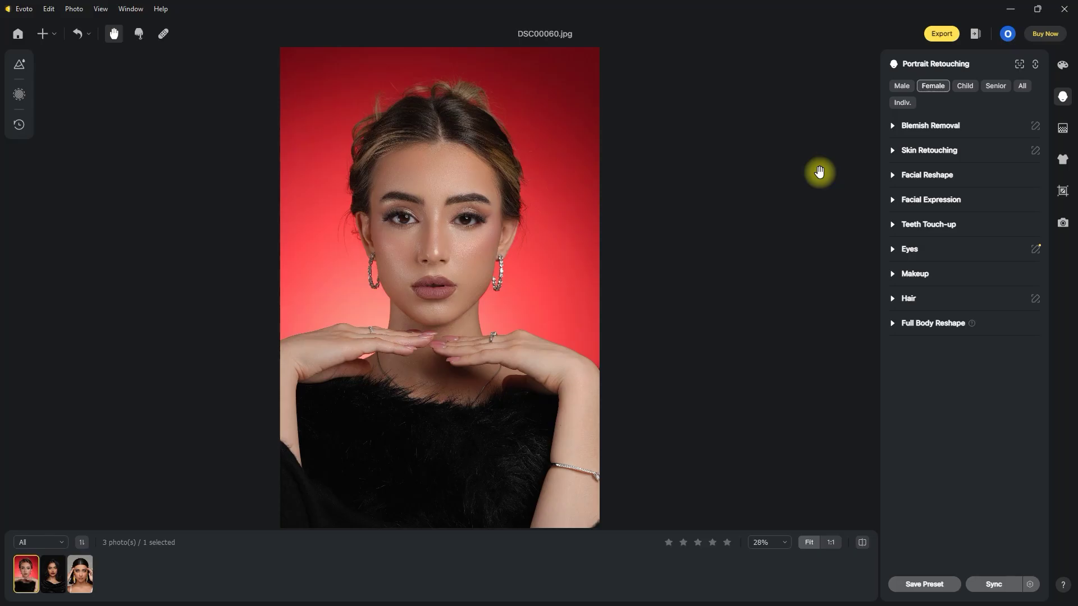
Apply Sculpt with Dodge & Burn at full strength on DSC00060.jpg and compare it against the original
{"action": "left_click", "coordinate": [890, 149]}
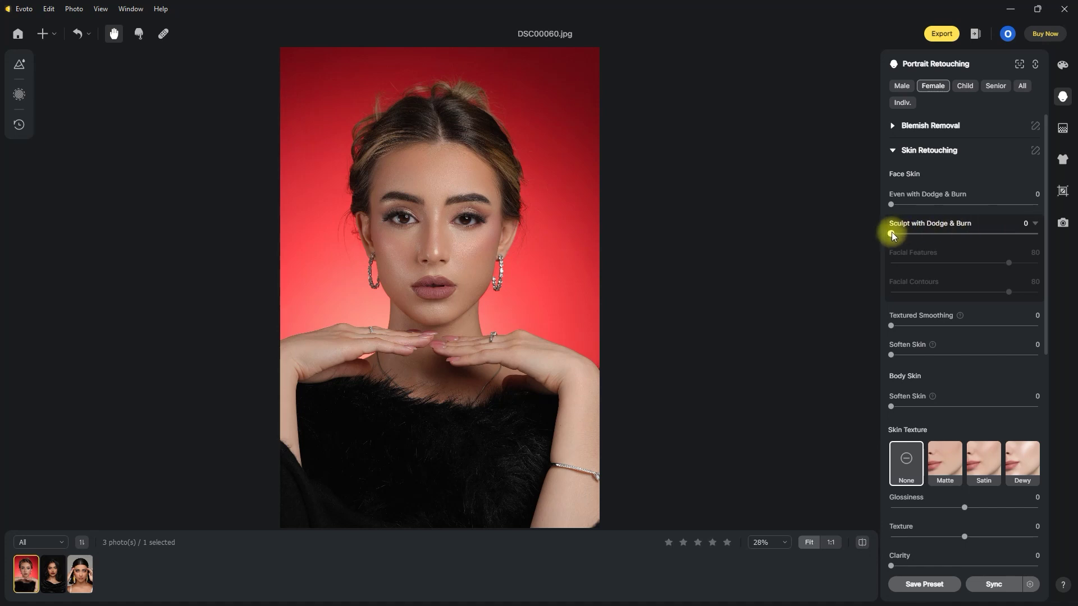
{"action": "left_click_drag", "start_coordinate": [890, 233], "coordinate": [1057, 241]}
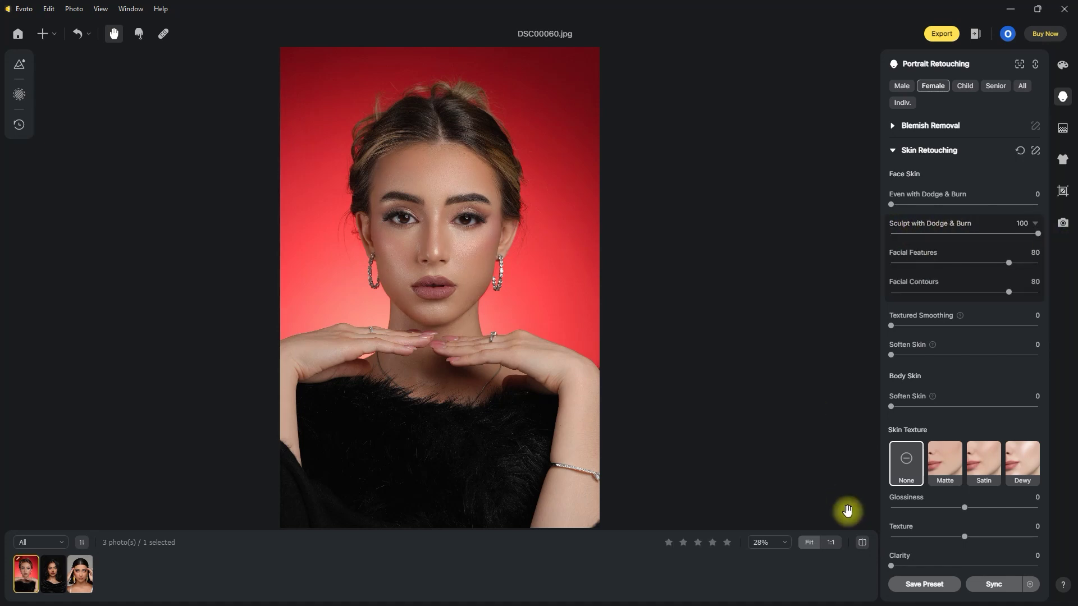
{"action": "left_click", "coordinate": [863, 542]}
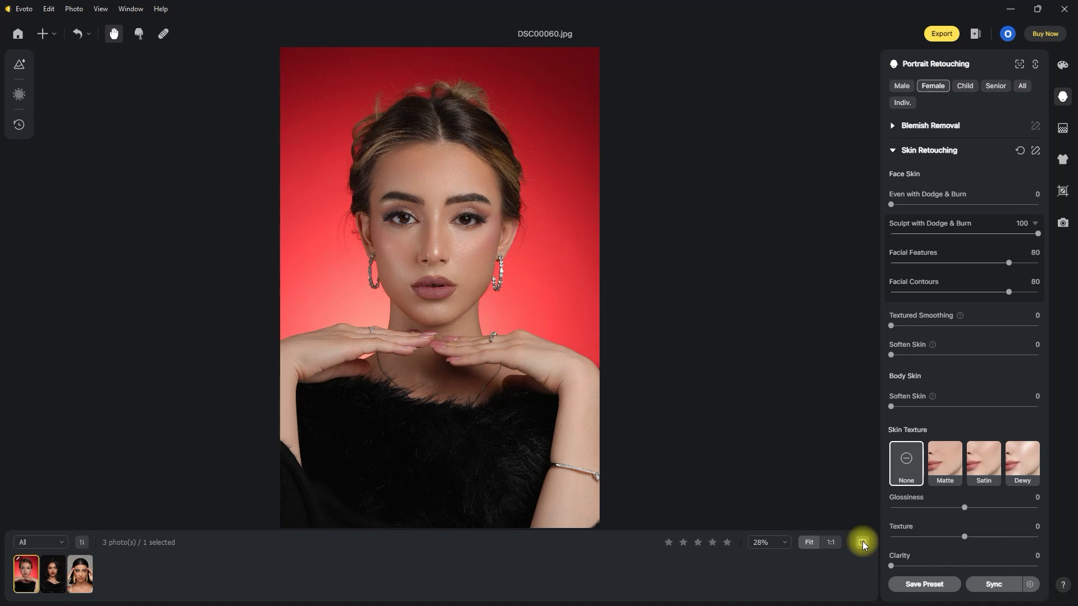
{"action": "scroll", "coordinate": [469, 292], "scroll_direction": "up", "scroll_amount": 3}
{"action": "left_click_drag", "start_coordinate": [469, 292], "coordinate": [573, 445]}
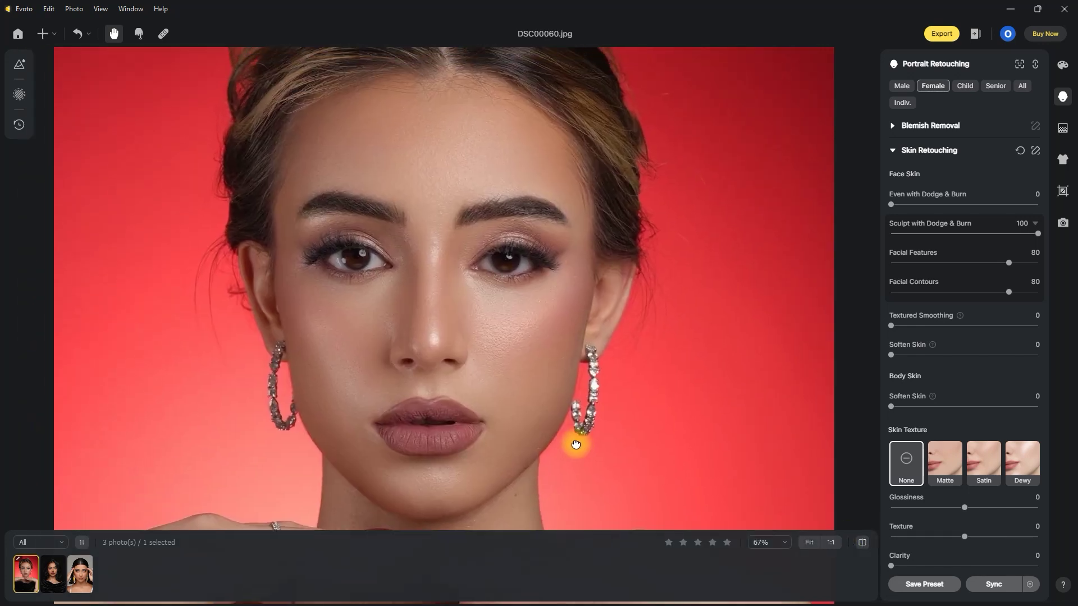
{"action": "left_click", "coordinate": [860, 543]}
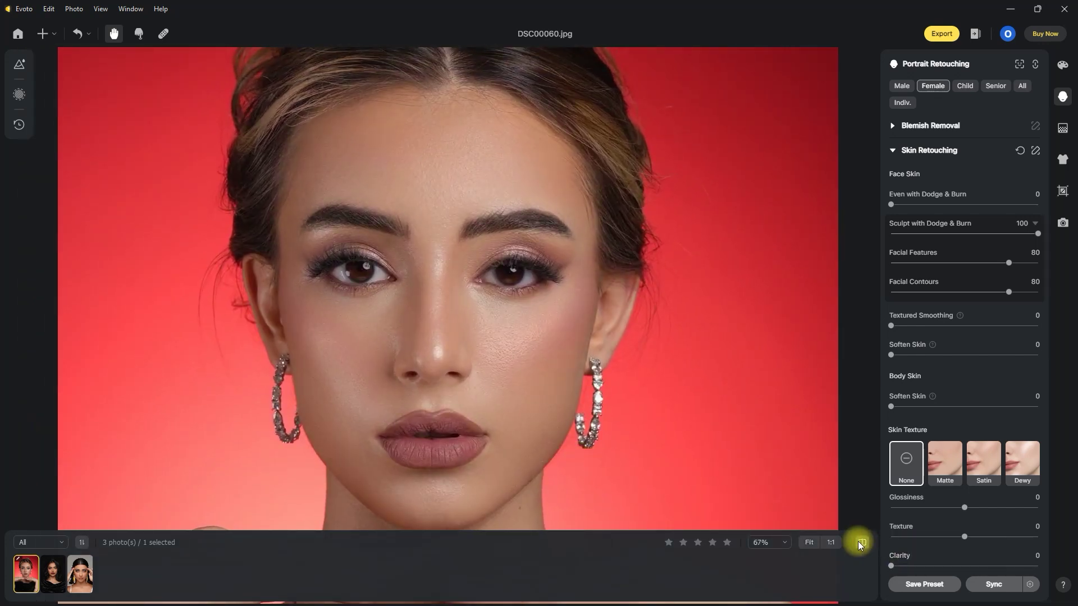
{"action": "left_click", "coordinate": [860, 543]}
{"action": "left_click", "coordinate": [860, 543]}
Lower Sculpt with Dodge & Burn to 60 and raise Facial Features and Facial Contours to 100
{"action": "left_click_drag", "start_coordinate": [1033, 236], "coordinate": [979, 240]}
{"action": "left_click", "coordinate": [862, 543]}
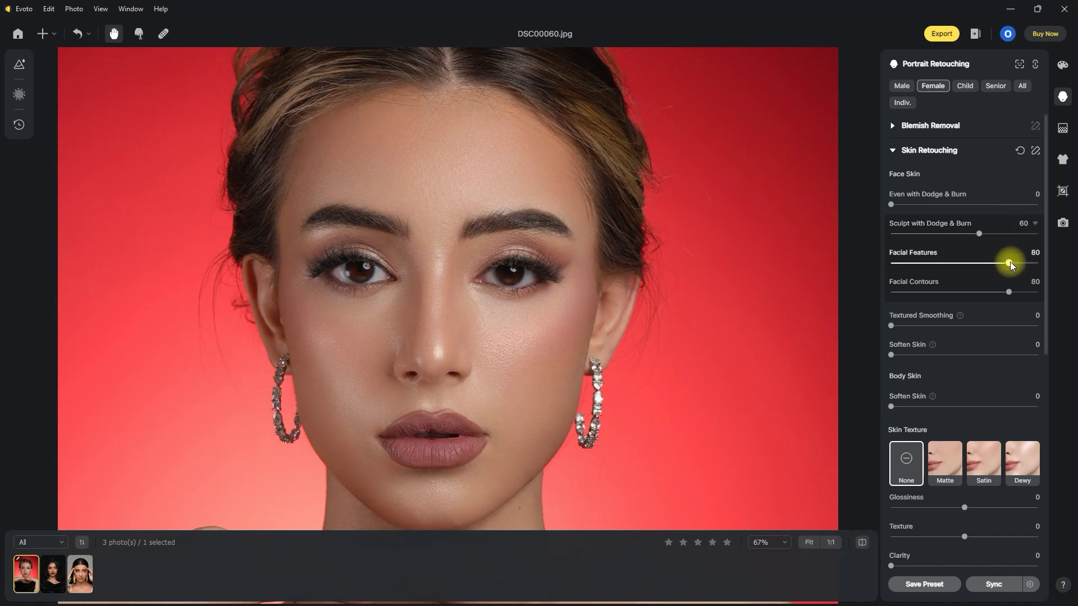
{"action": "left_click_drag", "start_coordinate": [1009, 263], "coordinate": [1040, 291]}
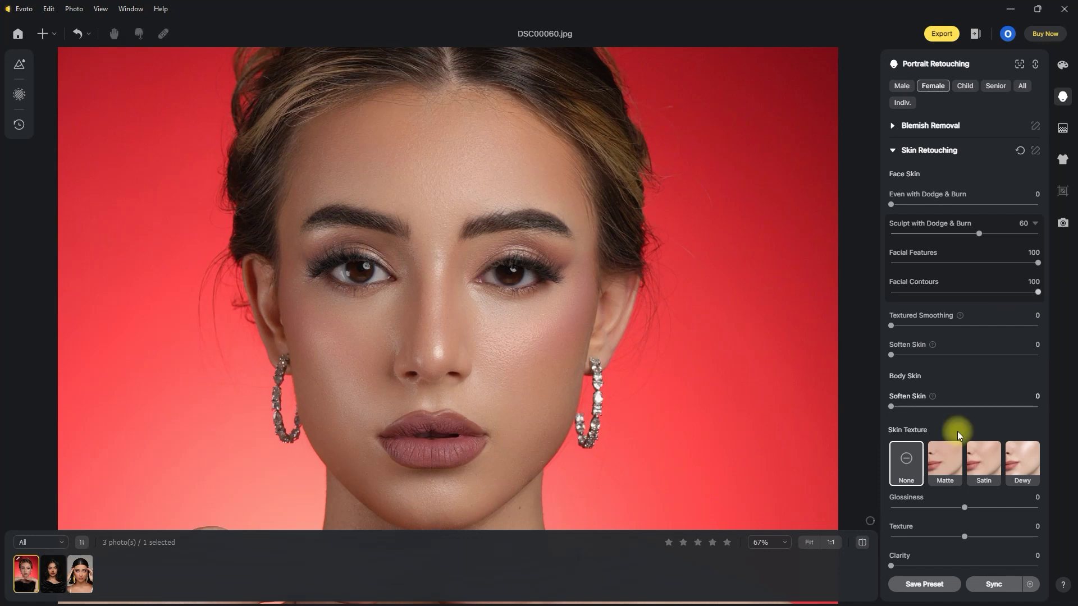
{"action": "left_click", "coordinate": [863, 543]}
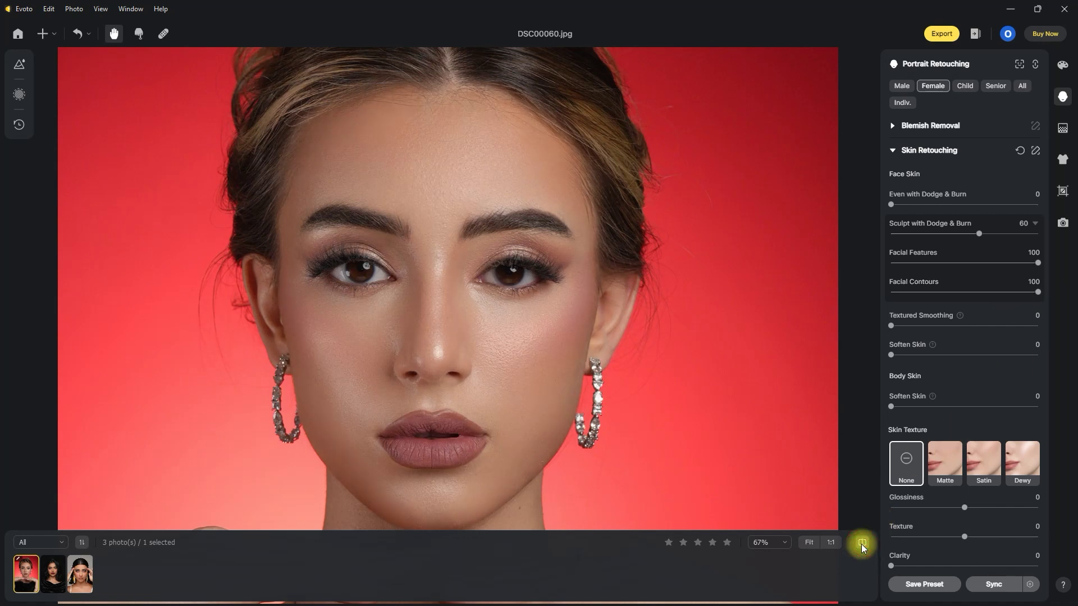
Drop Facial Features and Facial Contours to 0, then try Facial Features near 37, comparing each
{"action": "left_click", "coordinate": [863, 544]}
{"action": "left_click_drag", "start_coordinate": [1038, 264], "coordinate": [871, 258]}
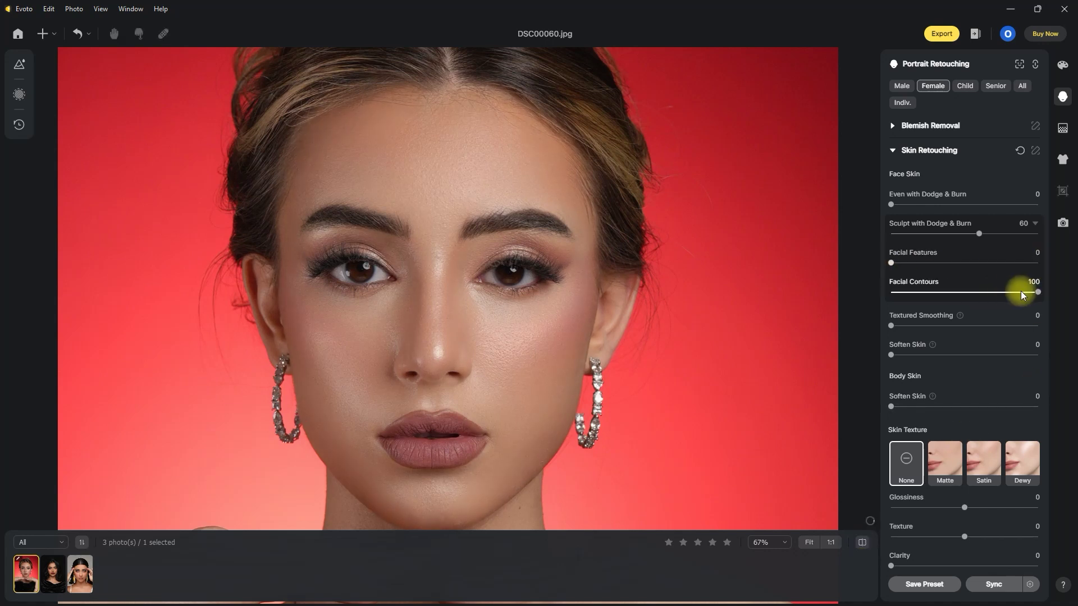
{"action": "left_click_drag", "start_coordinate": [1016, 291], "coordinate": [825, 278]}
{"action": "left_click", "coordinate": [863, 543]}
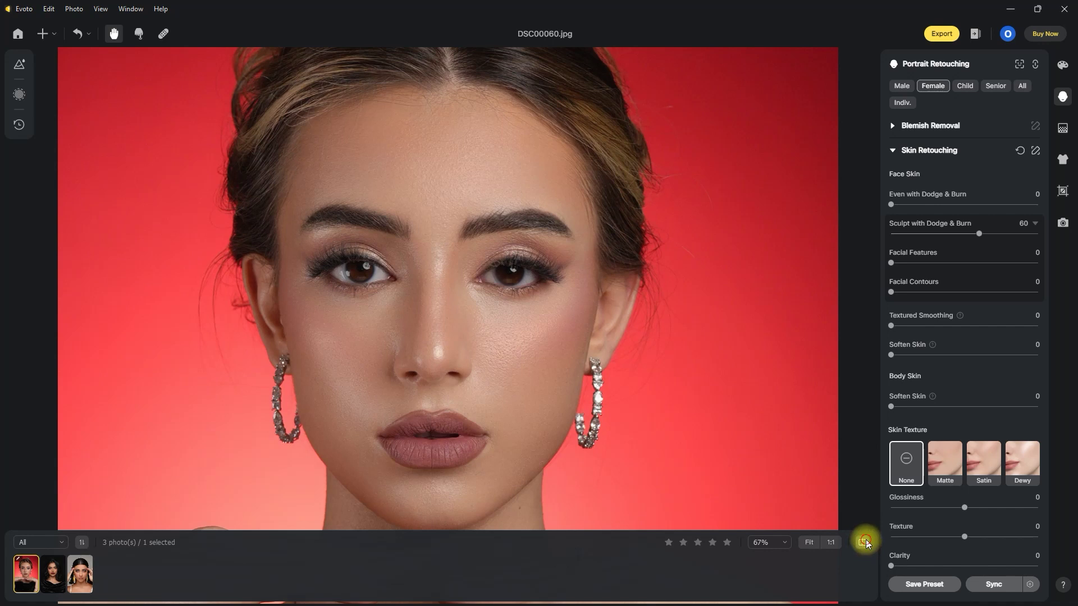
{"action": "left_click", "coordinate": [865, 543]}
{"action": "left_click_drag", "start_coordinate": [905, 262], "coordinate": [949, 262]}
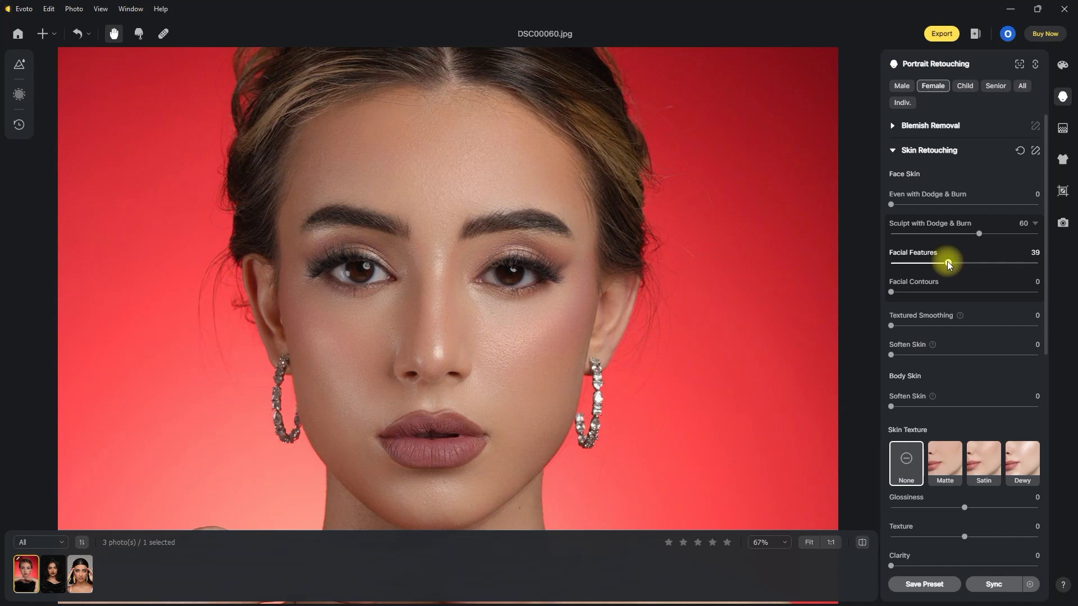
{"action": "left_click", "coordinate": [862, 548]}
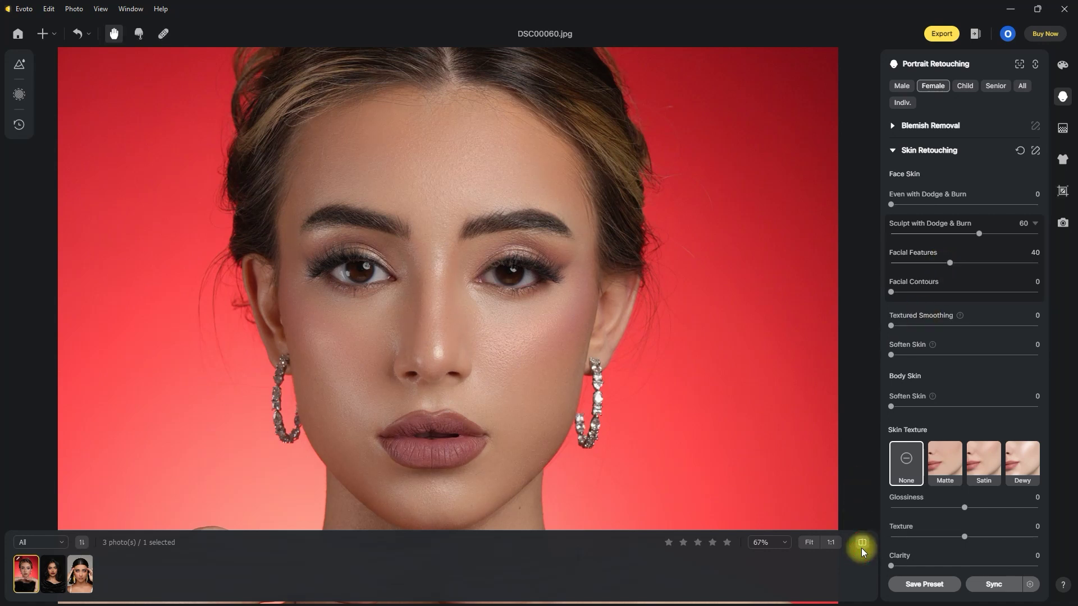
Settle Facial Features and Facial Contours both at 80 and fit the photo in view
{"action": "left_click_drag", "start_coordinate": [952, 262], "coordinate": [1073, 263]}
{"action": "left_click_drag", "start_coordinate": [913, 291], "coordinate": [935, 291]}
{"action": "left_click_drag", "start_coordinate": [935, 291], "coordinate": [1012, 290]}
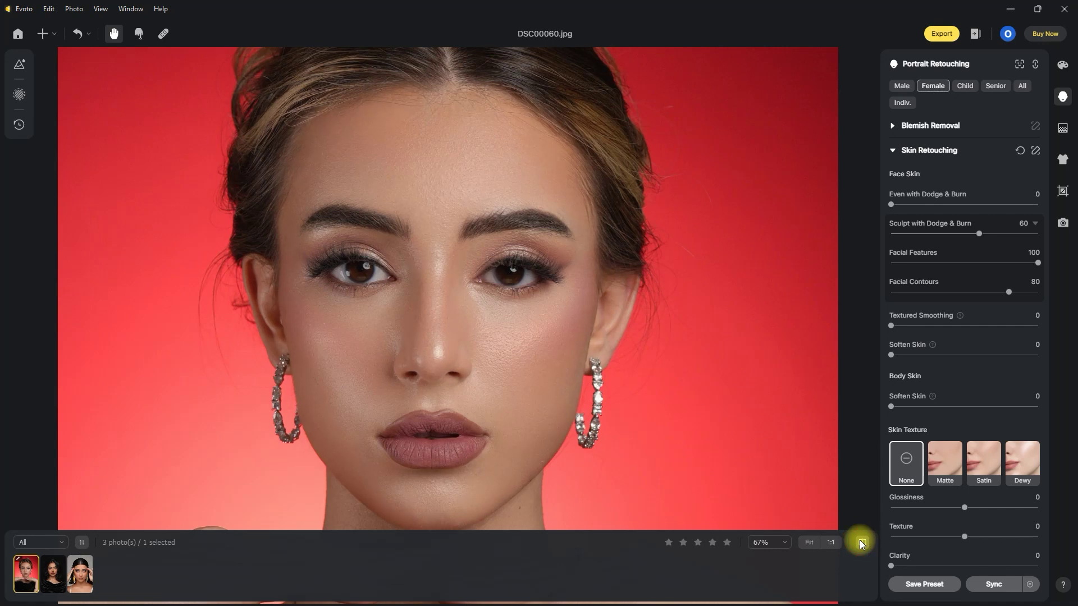
{"action": "left_click_drag", "start_coordinate": [1038, 263], "coordinate": [1008, 266]}
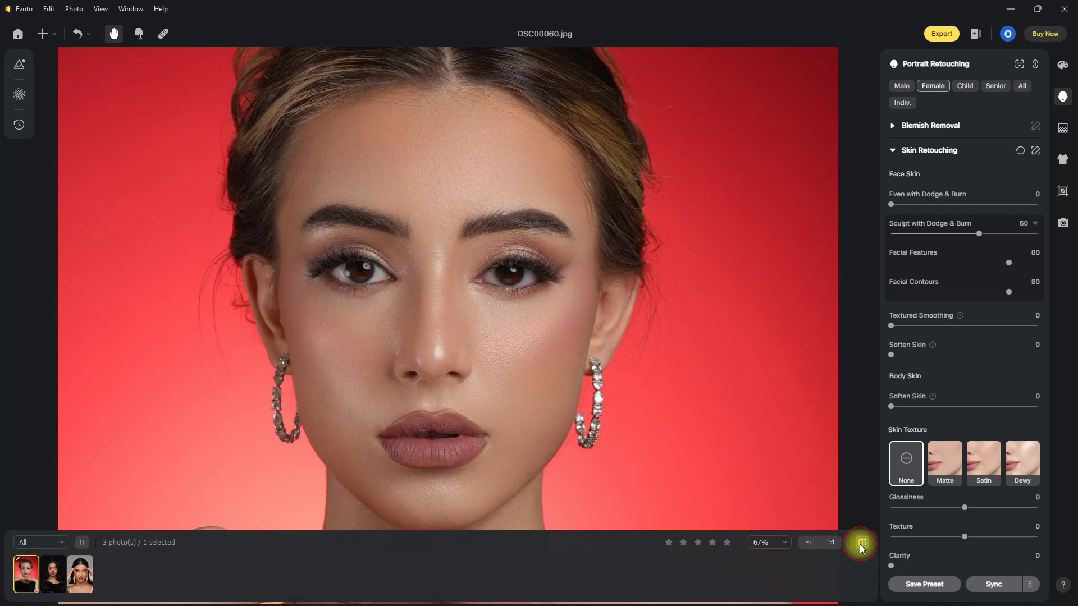
{"action": "left_click", "coordinate": [809, 543]}
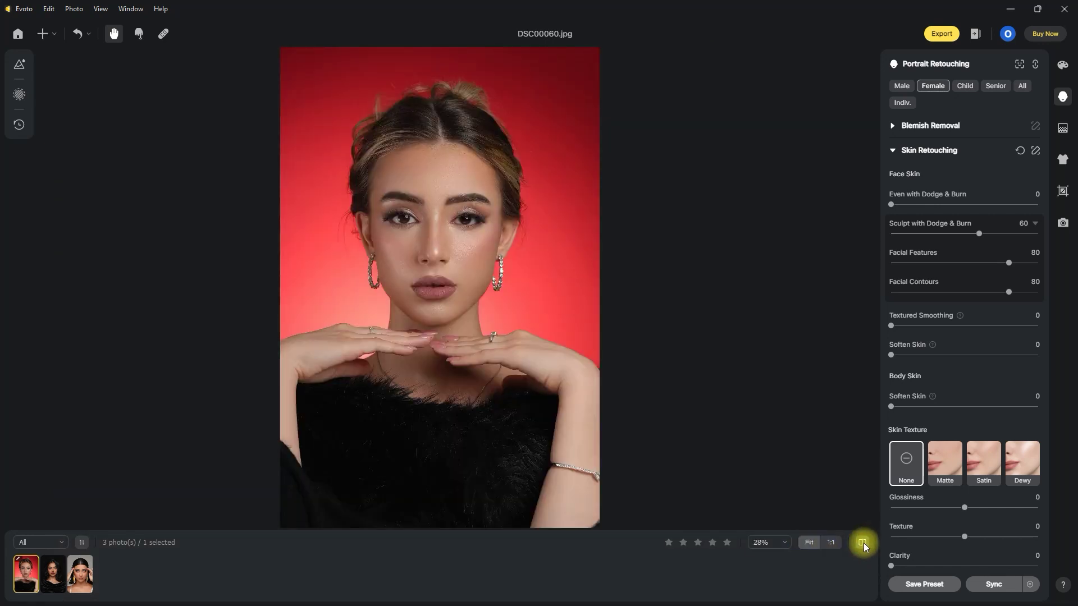
On DSC00072.jpg, apply Sculpt with Dodge & Burn at 60 and compare with the original
{"action": "left_click", "coordinate": [58, 578]}
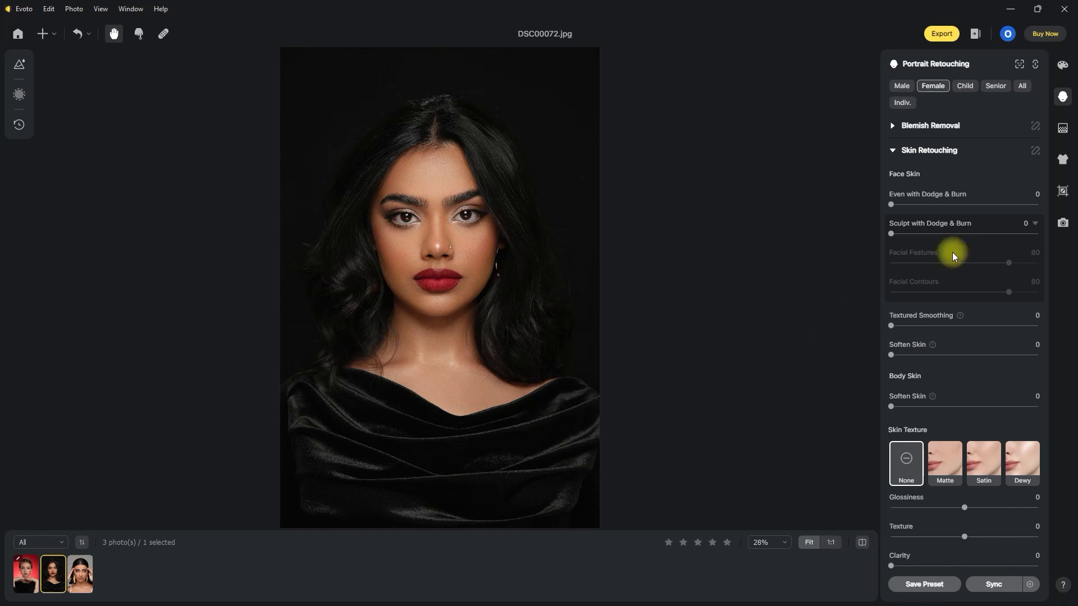
{"action": "left_click", "coordinate": [894, 234]}
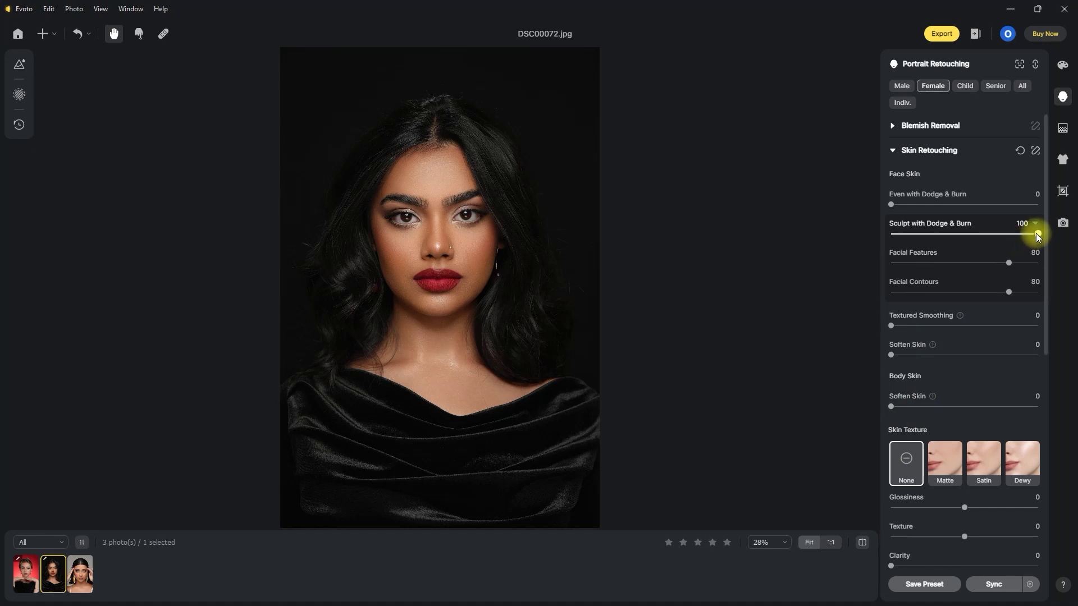
{"action": "left_click_drag", "start_coordinate": [989, 235], "coordinate": [980, 234]}
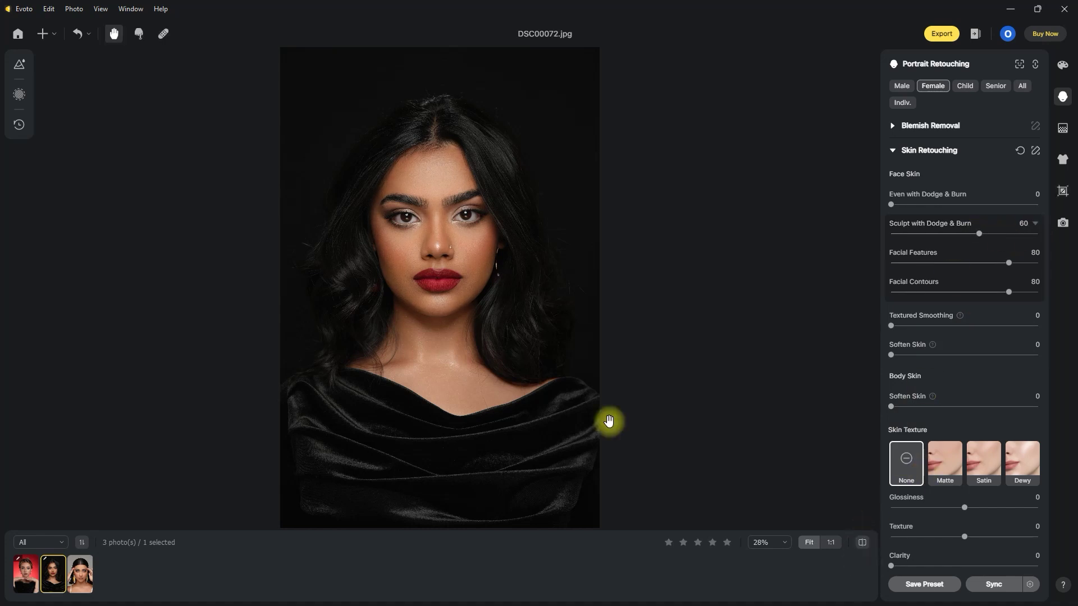
{"action": "scroll", "coordinate": [584, 427], "scroll_direction": "up", "scroll_amount": 4}
{"action": "left_click_drag", "start_coordinate": [555, 430], "coordinate": [570, 489]}
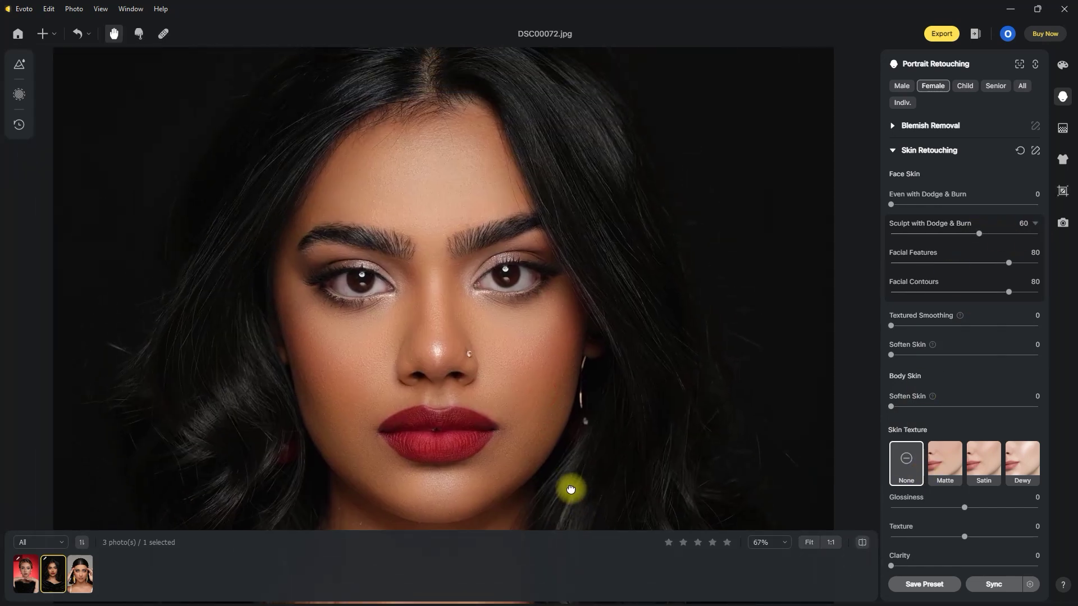
{"action": "left_click", "coordinate": [862, 544]}
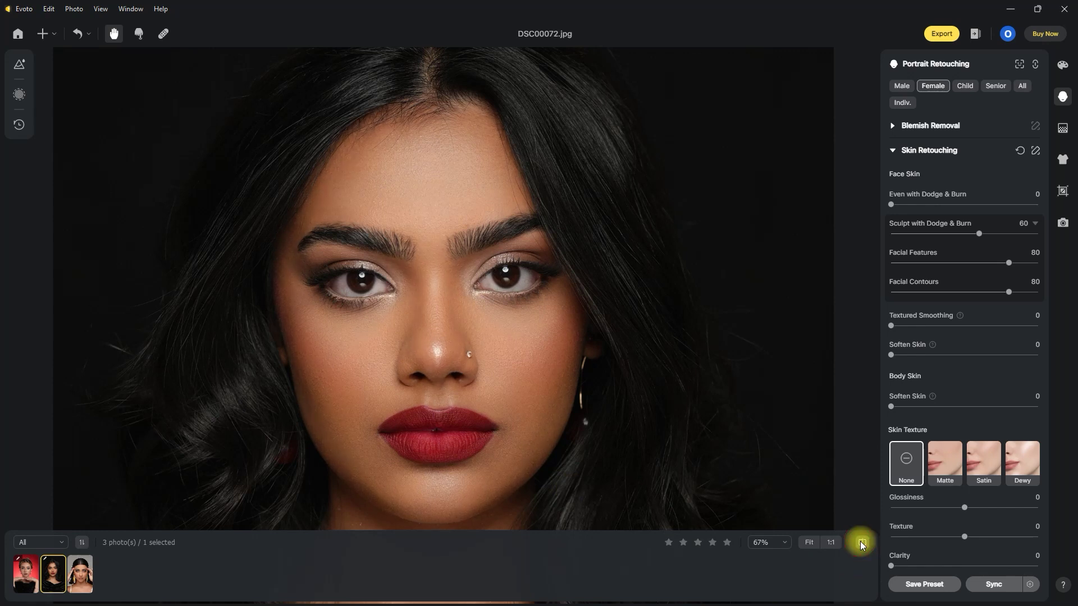
{"action": "left_click", "coordinate": [809, 542]}
On OOP04714.JPG, try Sculpt with Dodge & Burn at 100, then pull it back to 60
{"action": "left_click", "coordinate": [80, 574]}
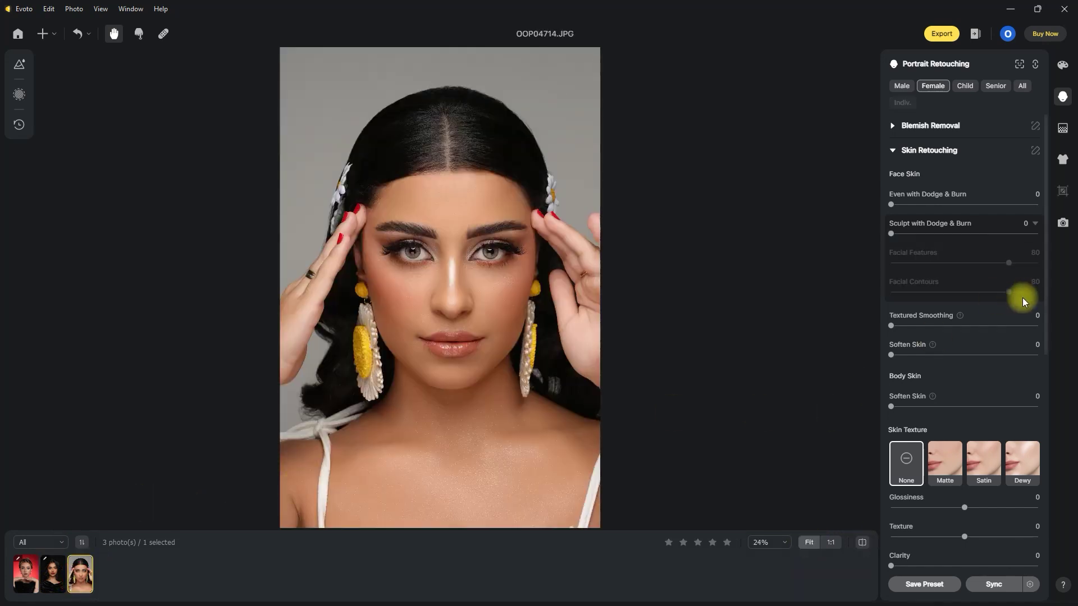
{"action": "left_click", "coordinate": [972, 233]}
{"action": "left_click_drag", "start_coordinate": [1018, 235], "coordinate": [1039, 233]}
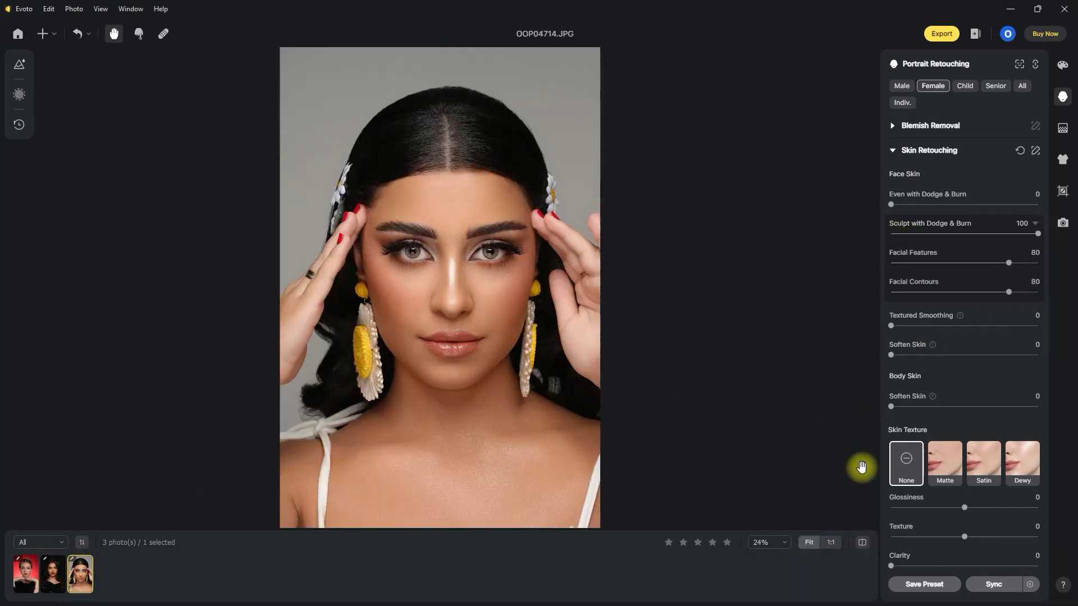
{"action": "left_click", "coordinate": [862, 543]}
{"action": "left_click", "coordinate": [863, 543]}
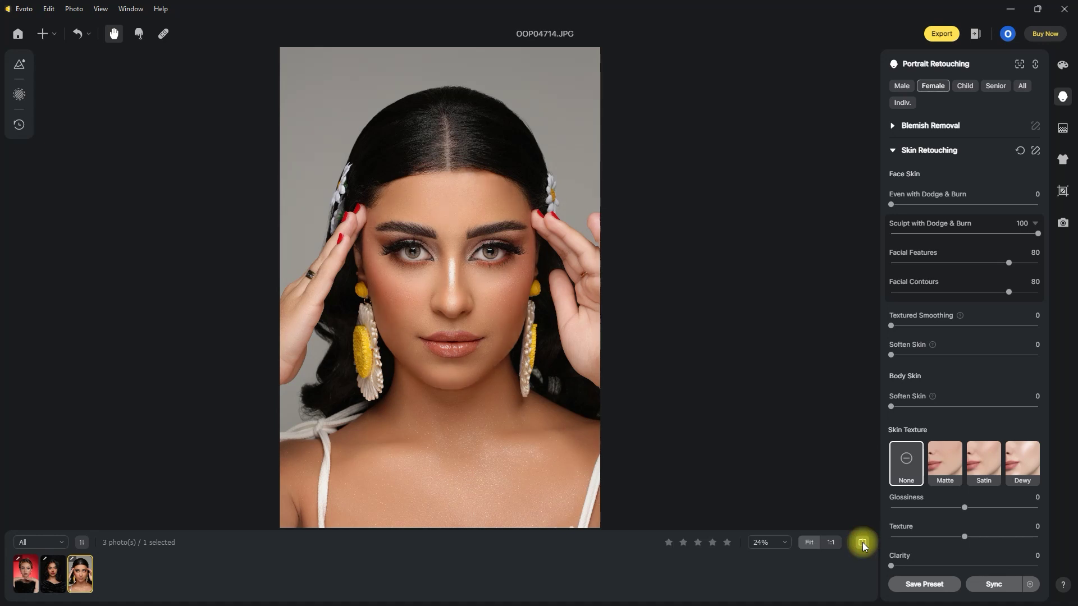
{"action": "left_click_drag", "start_coordinate": [1037, 234], "coordinate": [980, 235]}
{"action": "scroll", "coordinate": [511, 331], "scroll_direction": "up", "scroll_amount": 3}
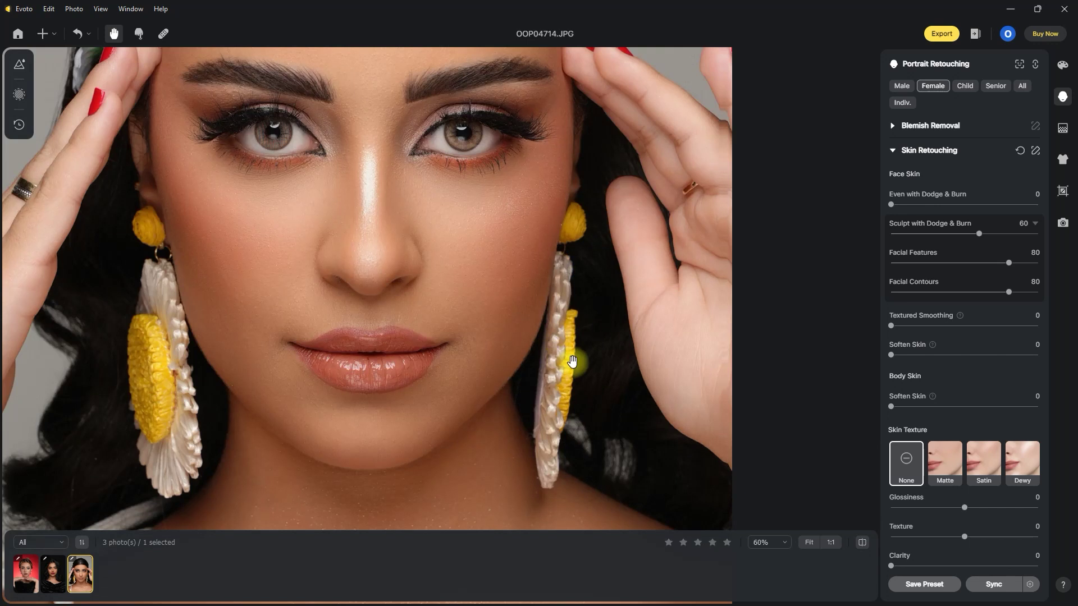
{"action": "scroll", "coordinate": [572, 361], "scroll_direction": "down", "scroll_amount": 2}
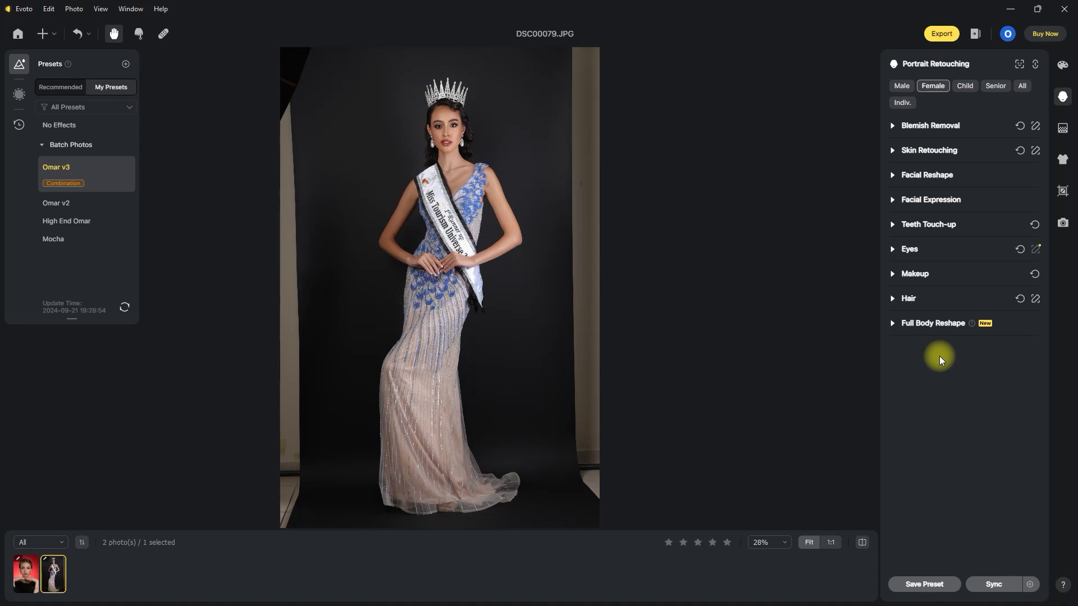
Switch on Distractions Removal for DSC00079.JPG's backdrop and compare before and after
{"action": "left_click", "coordinate": [1064, 130]}
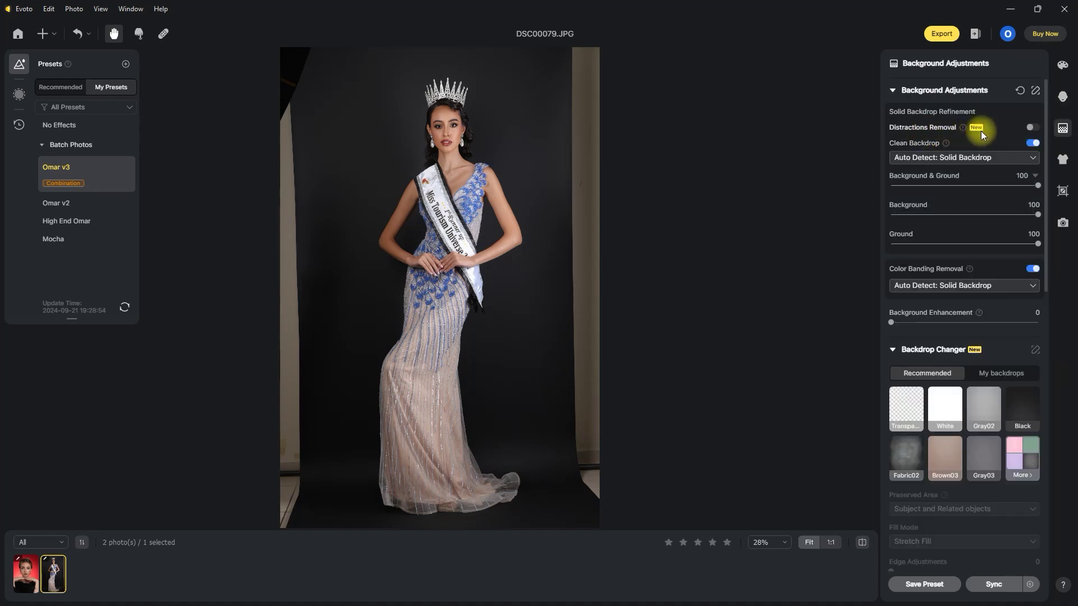
{"action": "left_click", "coordinate": [1036, 129]}
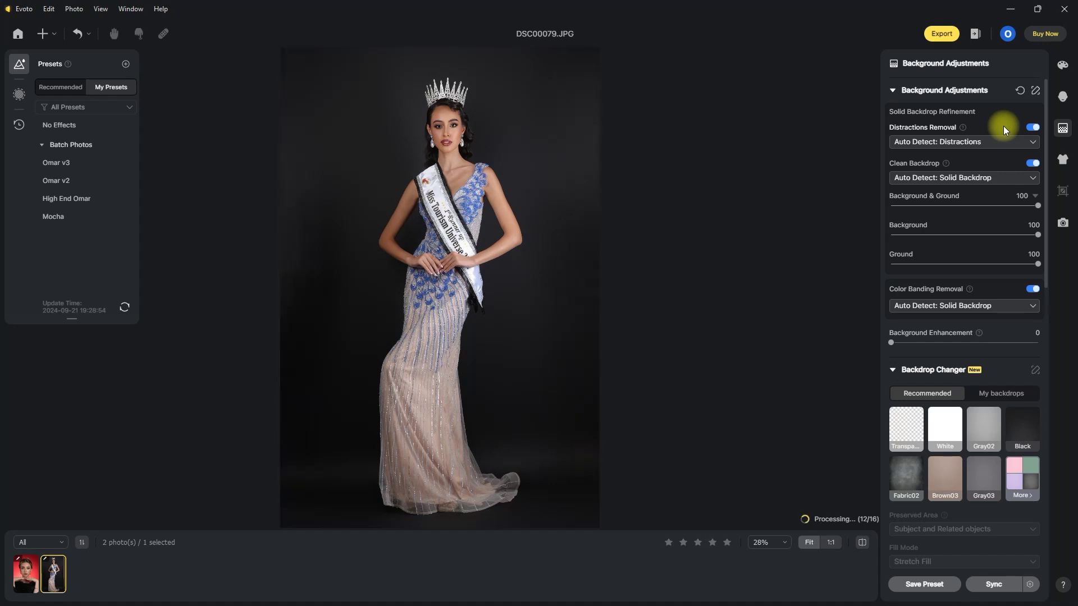
{"action": "left_click", "coordinate": [862, 543]}
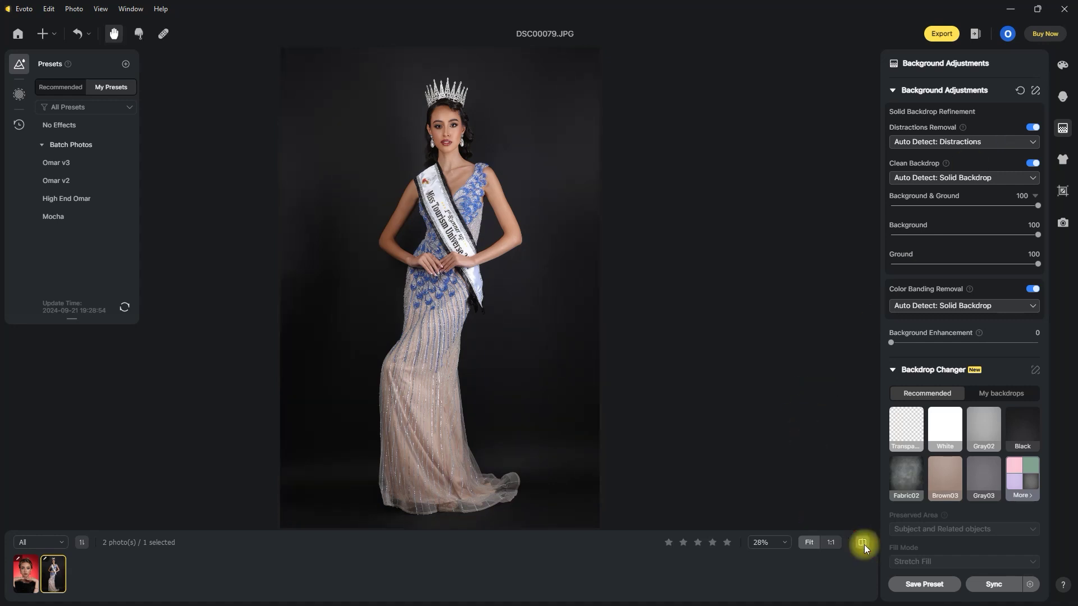
{"action": "left_click", "coordinate": [864, 544]}
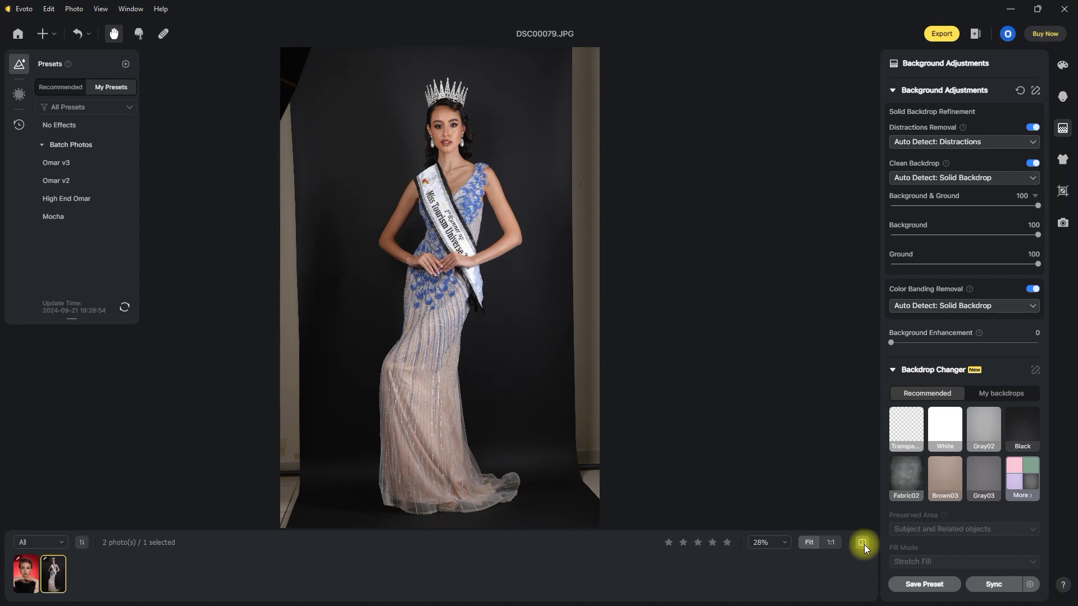
{"action": "left_click", "coordinate": [863, 543]}
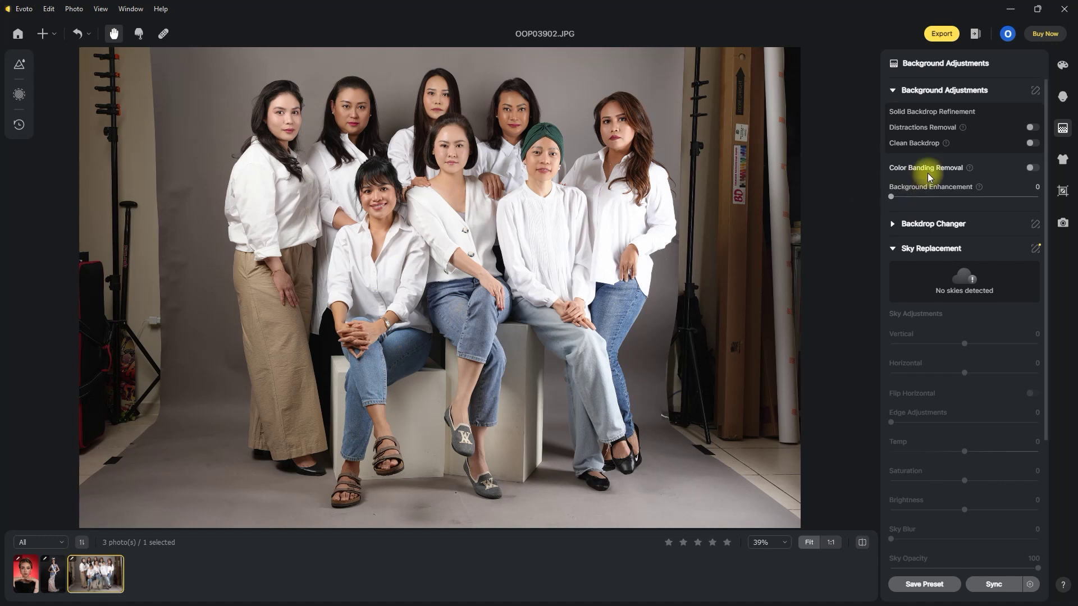
Enable Distractions Removal, Clean Backdrop and Color Banding Removal on OOP03902.JPG and compare against the original
{"action": "left_click", "coordinate": [1036, 128]}
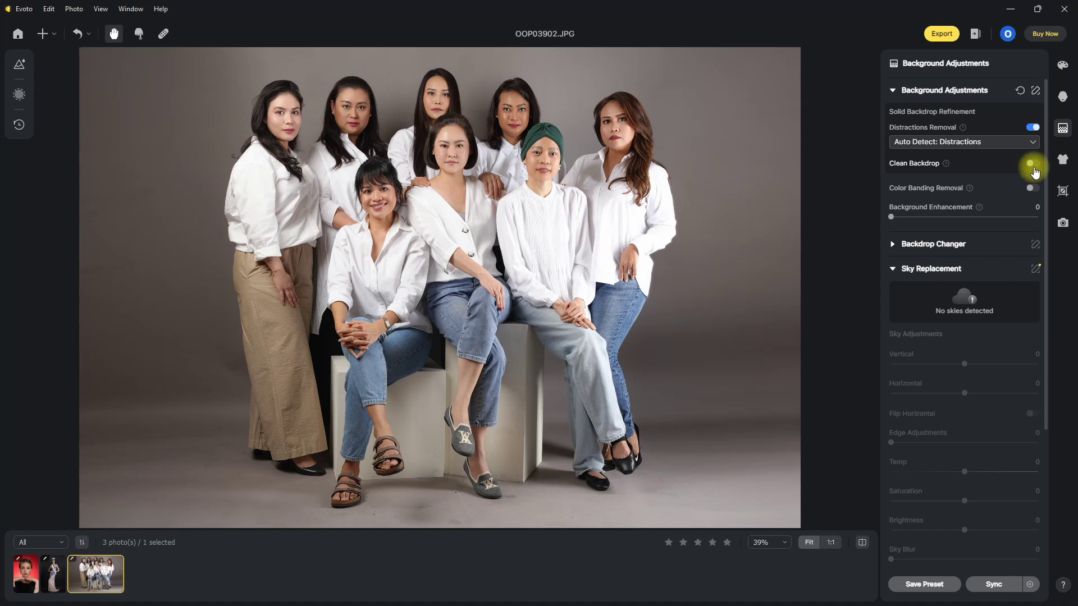
{"action": "left_click", "coordinate": [1034, 167]}
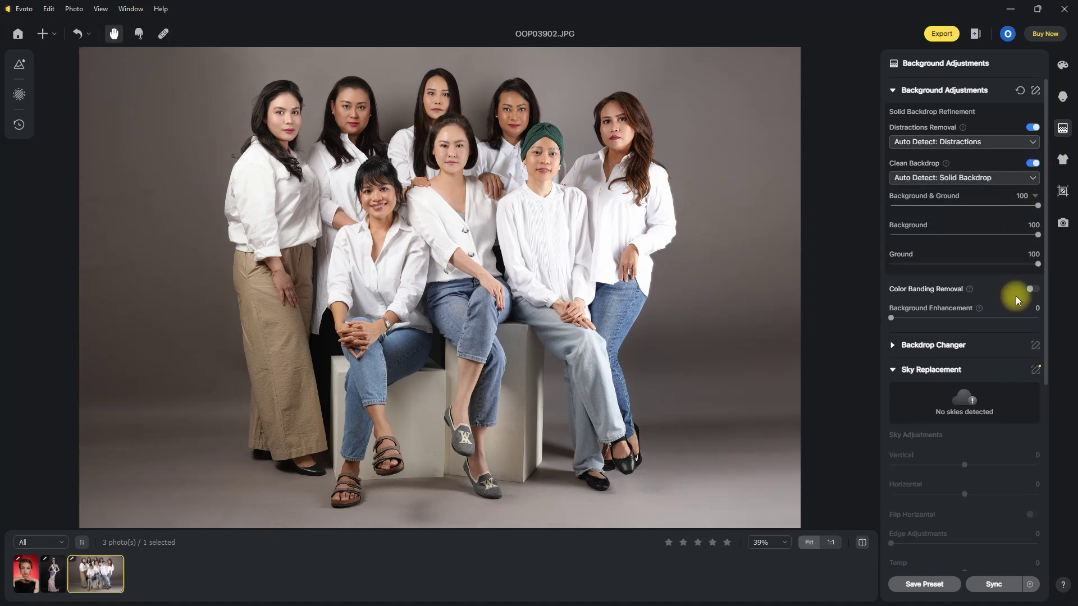
{"action": "left_click", "coordinate": [1033, 289]}
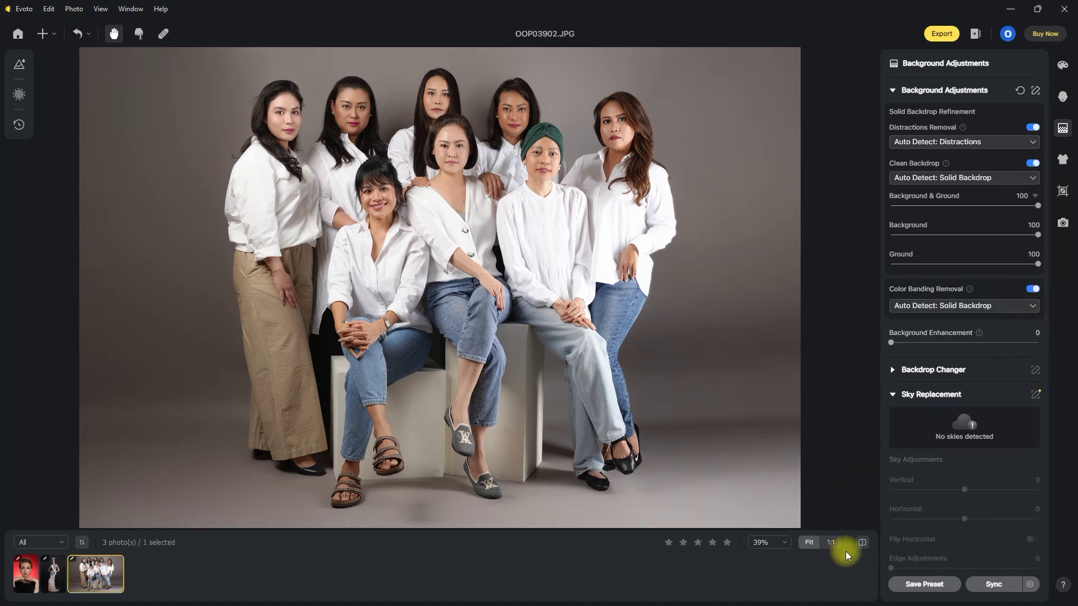
{"action": "left_click", "coordinate": [862, 542]}
{"action": "left_click", "coordinate": [863, 543]}
{"action": "left_click", "coordinate": [863, 542]}
{"action": "left_click", "coordinate": [863, 543]}
{"action": "left_click", "coordinate": [862, 543]}
{"action": "left_click", "coordinate": [863, 542]}
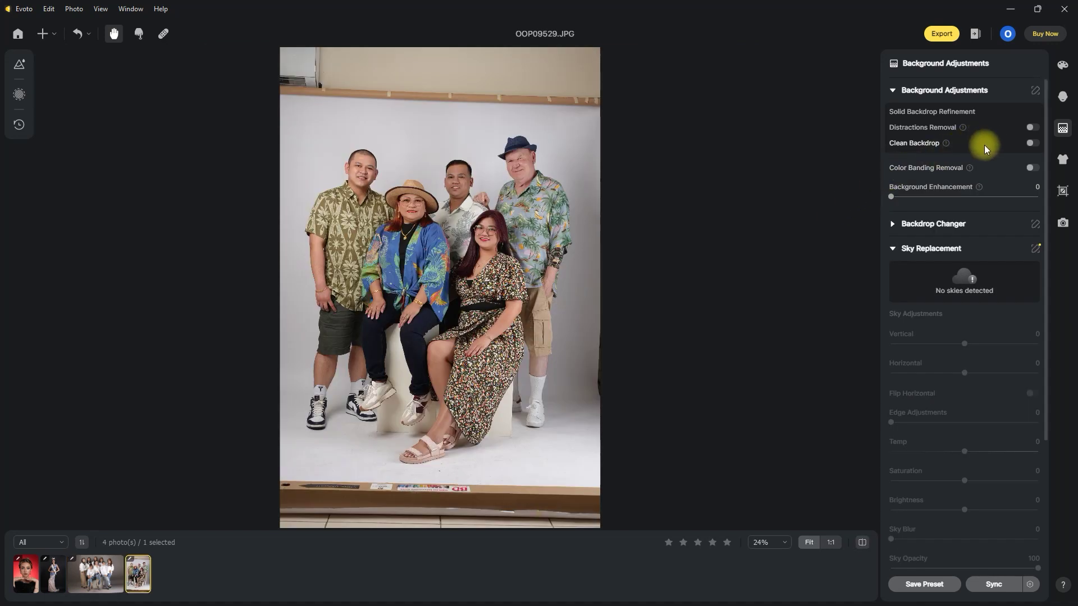
Turn on Distractions Removal for OOP09529.JPG and compare it with the original
{"action": "left_click", "coordinate": [1037, 128]}
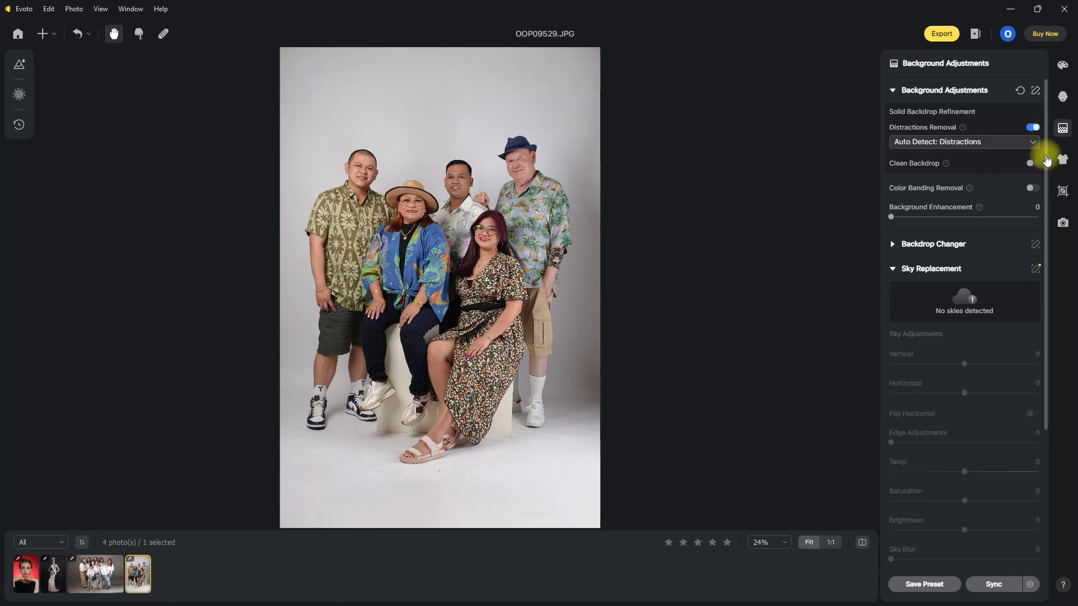
{"action": "left_click", "coordinate": [862, 543]}
{"action": "left_click", "coordinate": [863, 543]}
{"action": "left_click", "coordinate": [862, 543]}
{"action": "left_click", "coordinate": [862, 543]}
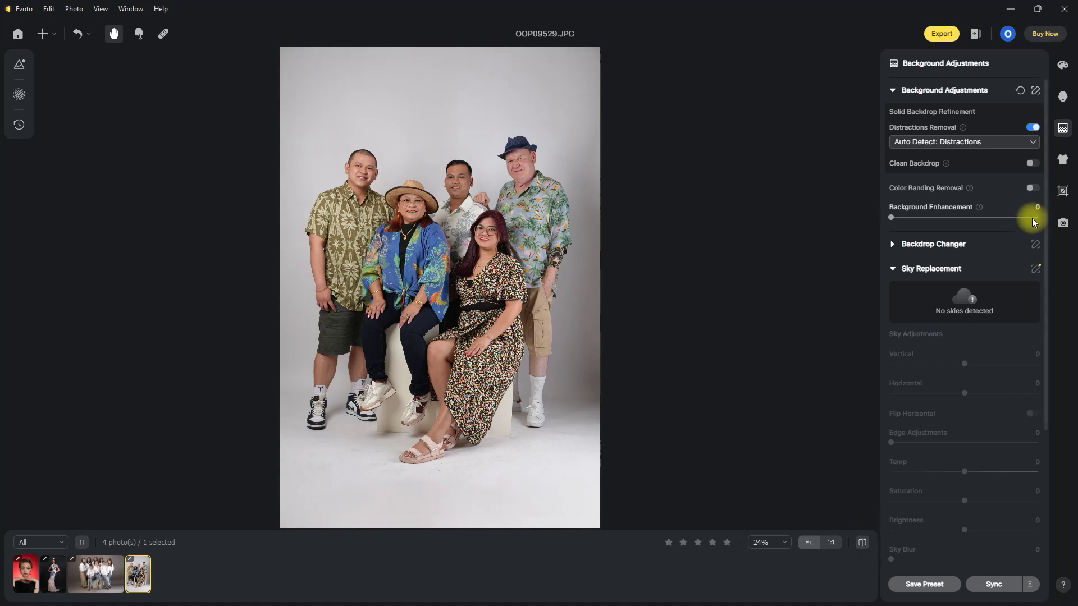
Add Clean Backdrop and Color Banding Removal, then check the seamless backdrop against the original
{"action": "left_click", "coordinate": [1032, 163]}
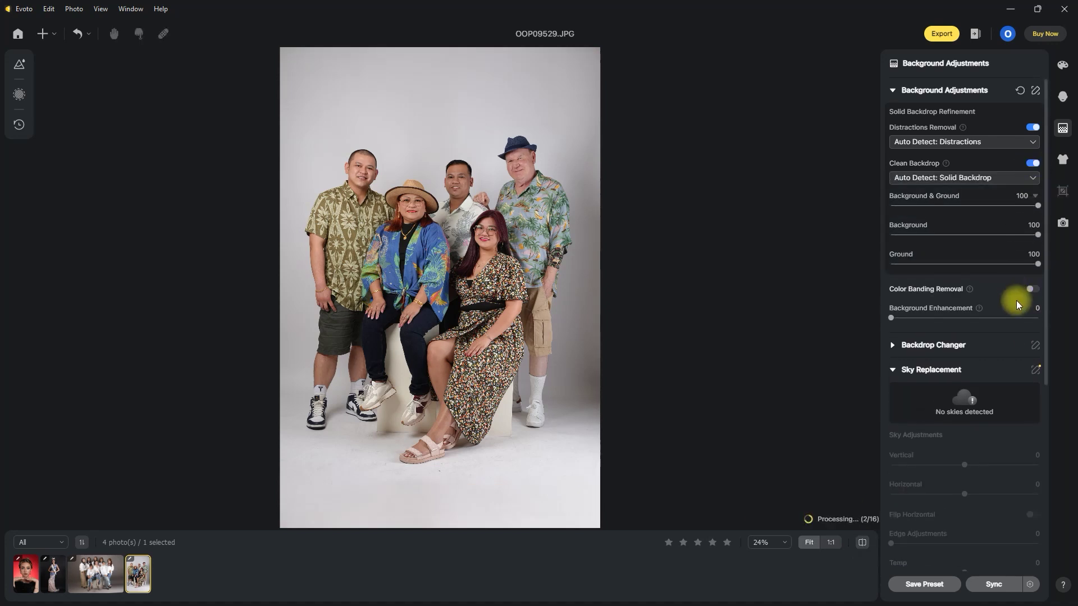
{"action": "left_click", "coordinate": [1031, 289]}
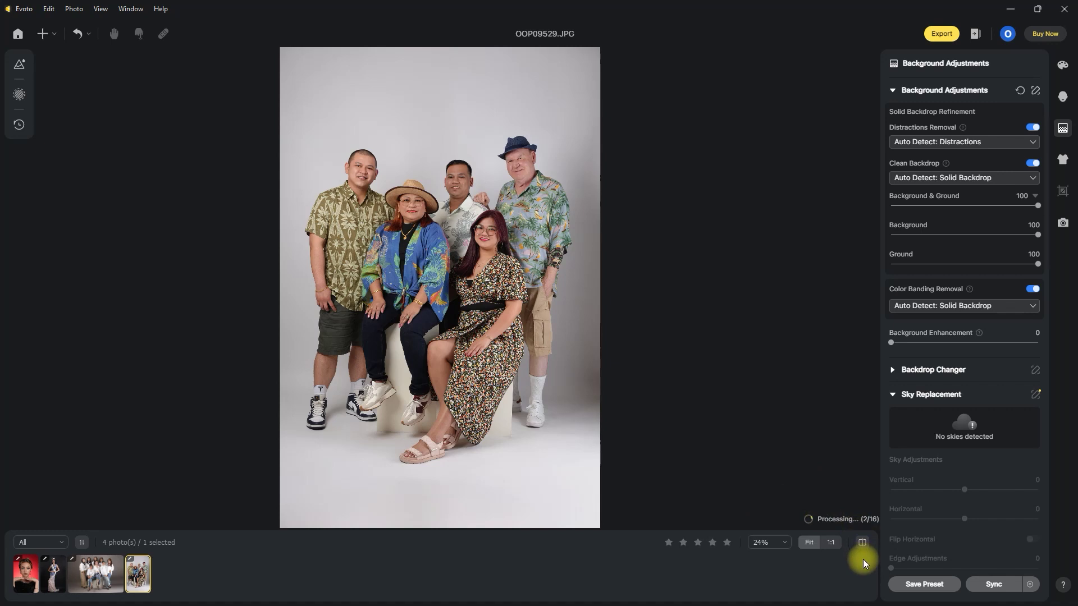
{"action": "left_click", "coordinate": [863, 543]}
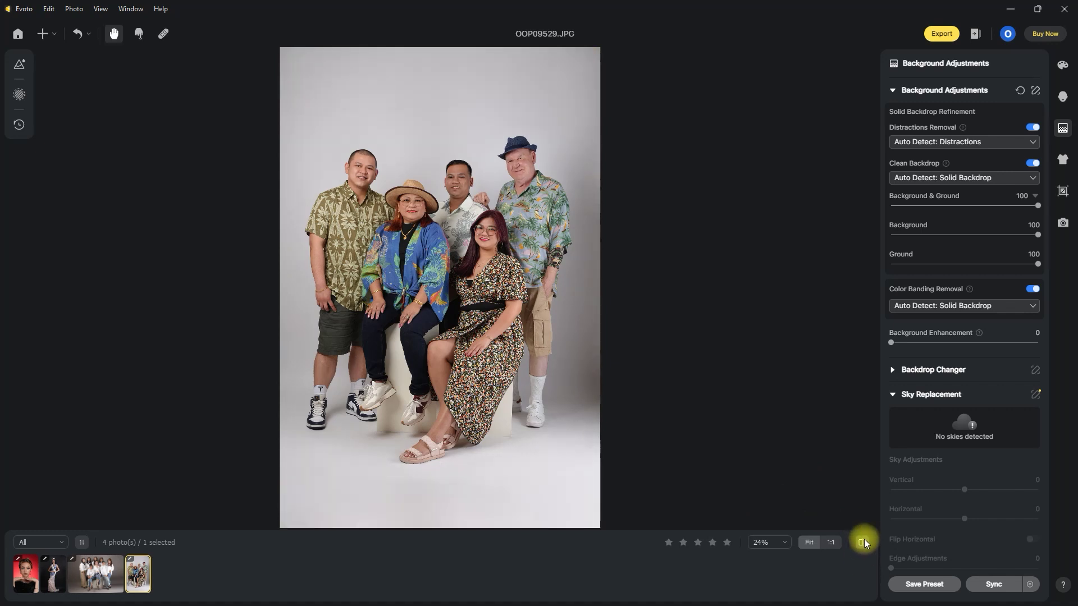
{"action": "left_click", "coordinate": [863, 542]}
{"action": "left_click", "coordinate": [863, 543]}
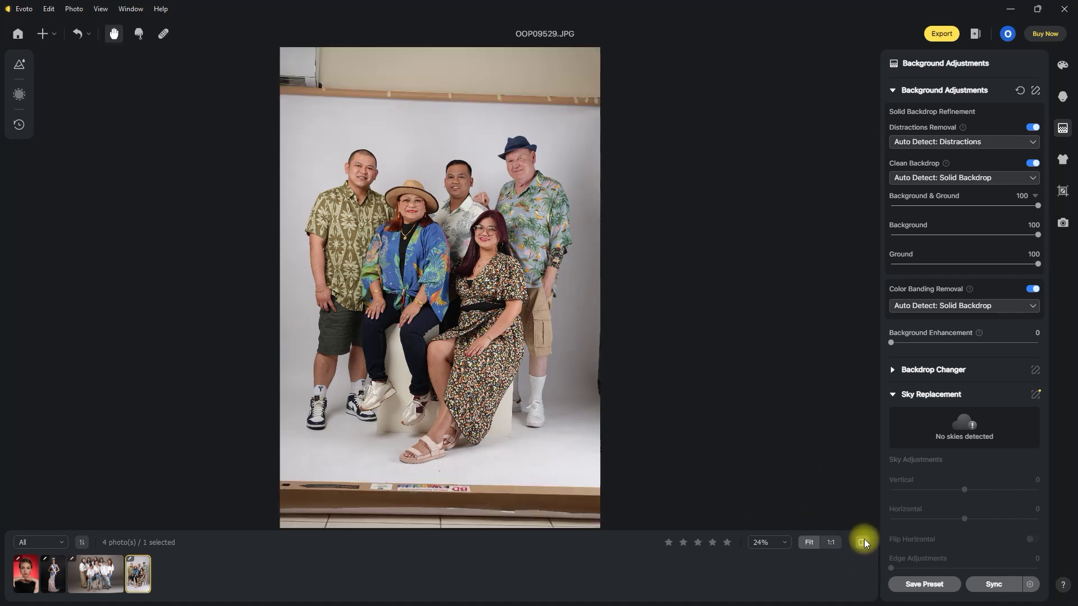
{"action": "left_click", "coordinate": [863, 542]}
{"action": "left_click", "coordinate": [863, 542]}
{"action": "left_click", "coordinate": [863, 542]}
{"action": "left_click", "coordinate": [863, 542]}
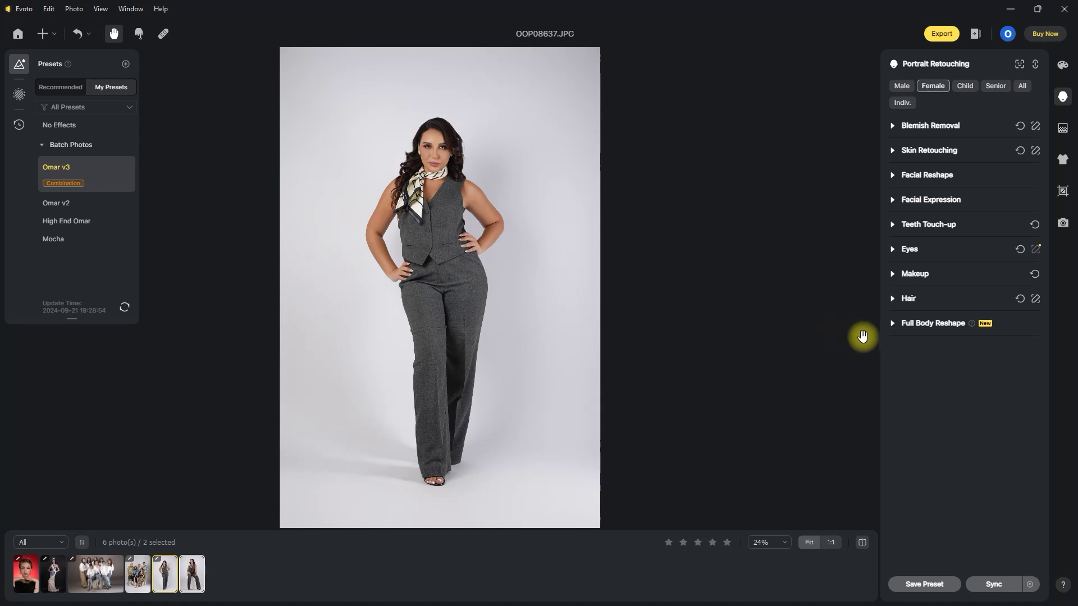
Push Full Body Reshape's AI Reshape from 10 up to 100, comparing with the original
{"action": "left_click", "coordinate": [892, 325]}
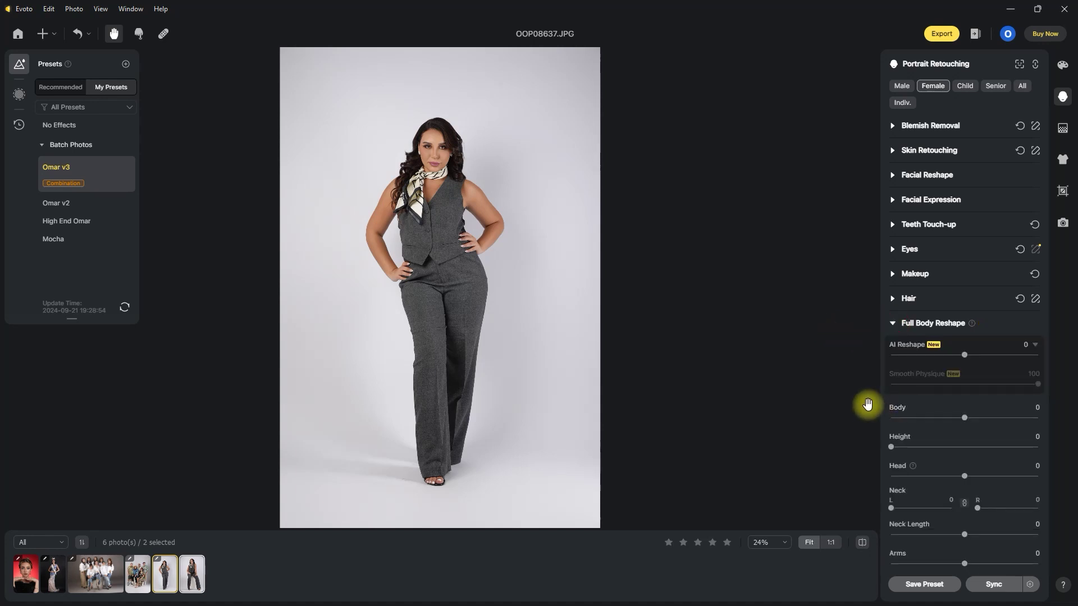
{"action": "left_click_drag", "start_coordinate": [969, 354], "coordinate": [972, 354]}
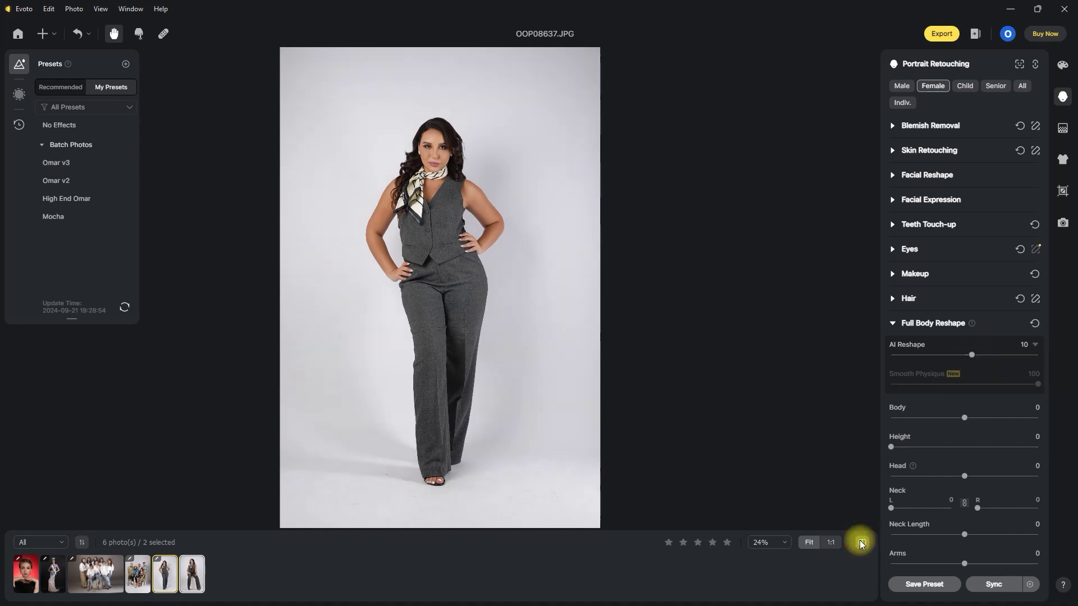
{"action": "left_click", "coordinate": [862, 543]}
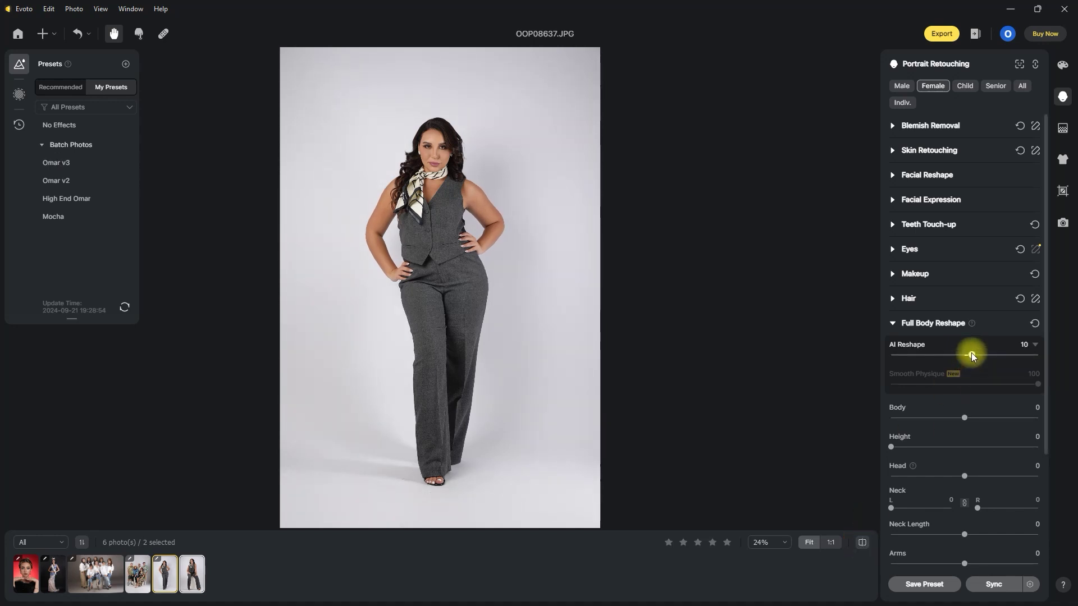
{"action": "left_click", "coordinate": [972, 355]}
{"action": "left_click_drag", "start_coordinate": [972, 355], "coordinate": [1069, 354]}
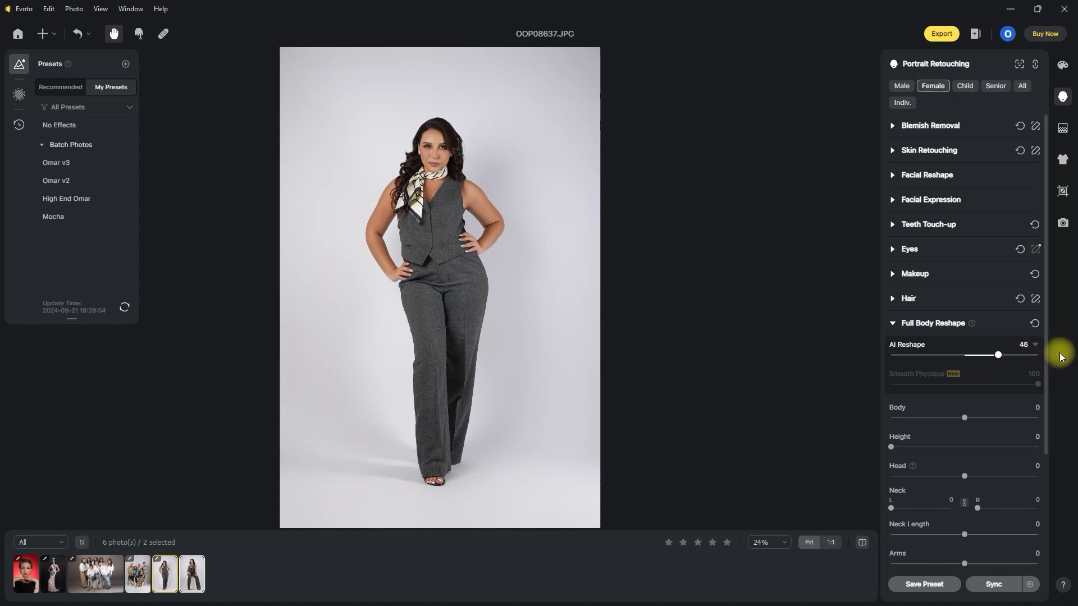
{"action": "left_click", "coordinate": [863, 543]}
{"action": "left_click", "coordinate": [863, 543]}
{"action": "left_click", "coordinate": [863, 543]}
{"action": "left_click", "coordinate": [863, 543]}
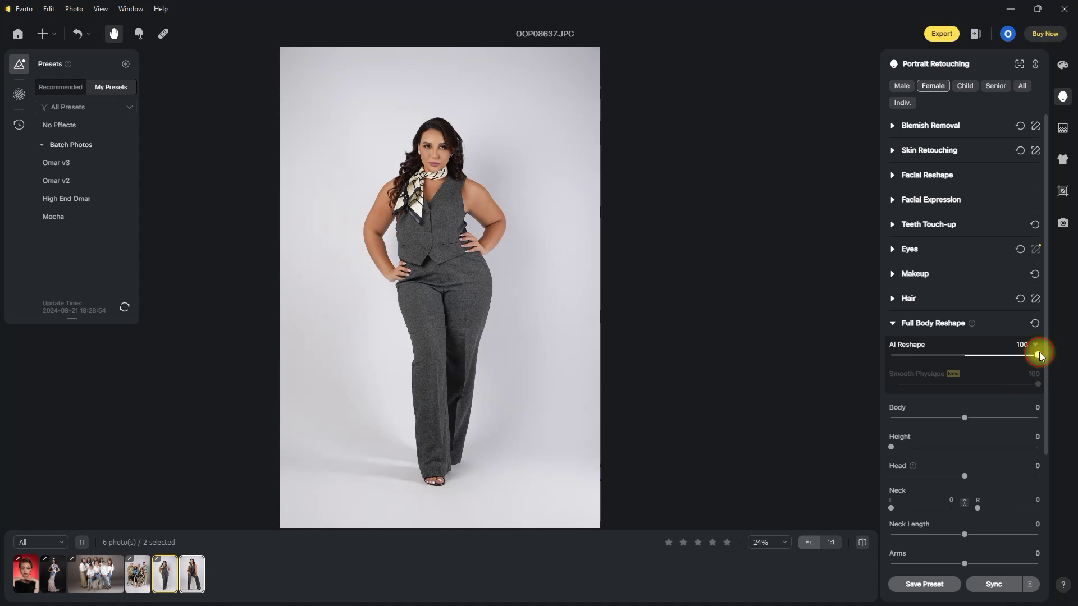
Bring AI Reshape back near zero, then down to -100, comparing each result
{"action": "left_click_drag", "start_coordinate": [1038, 354], "coordinate": [957, 355]}
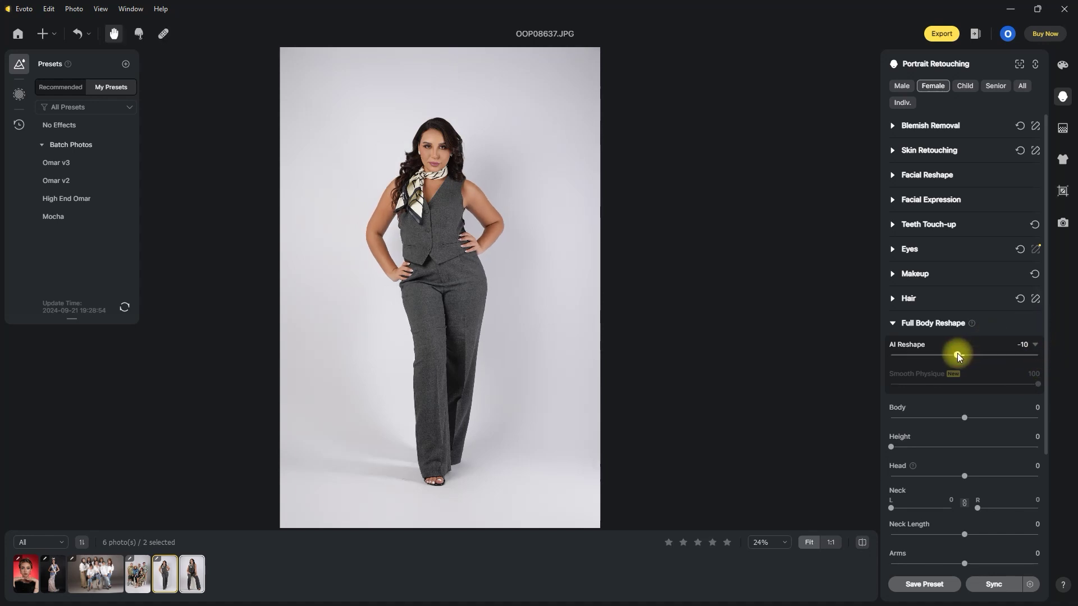
{"action": "left_click", "coordinate": [862, 543]}
{"action": "left_click", "coordinate": [862, 543]}
{"action": "left_click", "coordinate": [862, 543]}
{"action": "left_click_drag", "start_coordinate": [958, 354], "coordinate": [778, 360]}
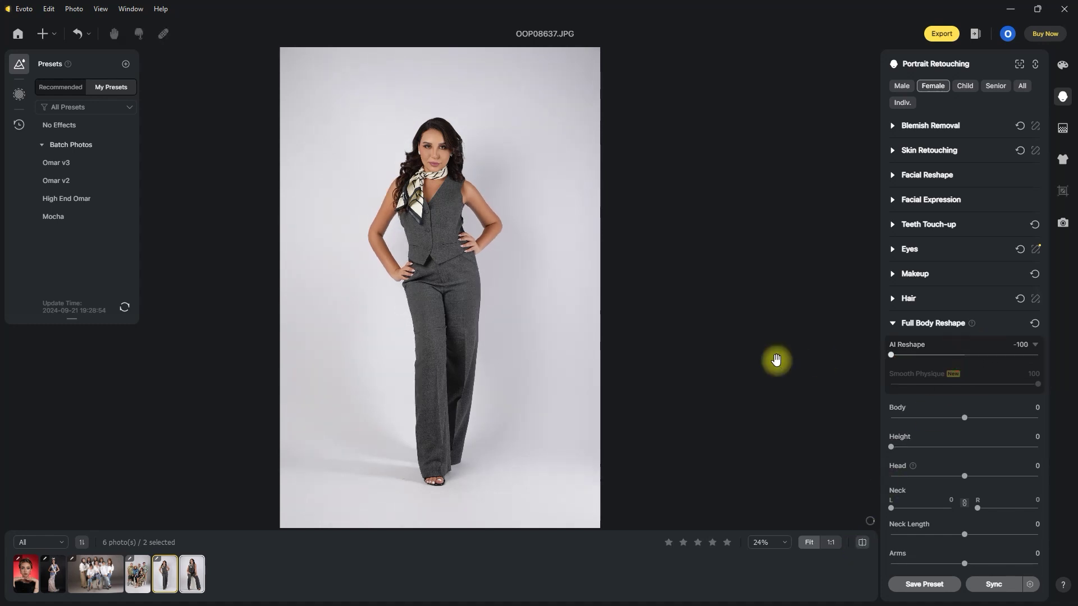
{"action": "left_click", "coordinate": [861, 542]}
{"action": "left_click", "coordinate": [862, 543]}
{"action": "left_click", "coordinate": [861, 543]}
{"action": "left_click", "coordinate": [861, 542]}
{"action": "left_click", "coordinate": [863, 542]}
{"action": "left_click", "coordinate": [863, 542]}
{"action": "left_click", "coordinate": [863, 542]}
{"action": "left_click", "coordinate": [862, 543]}
Settle AI Reshape at -30 and compare the fuller figure with the original
{"action": "left_click_drag", "start_coordinate": [894, 355], "coordinate": [946, 352]}
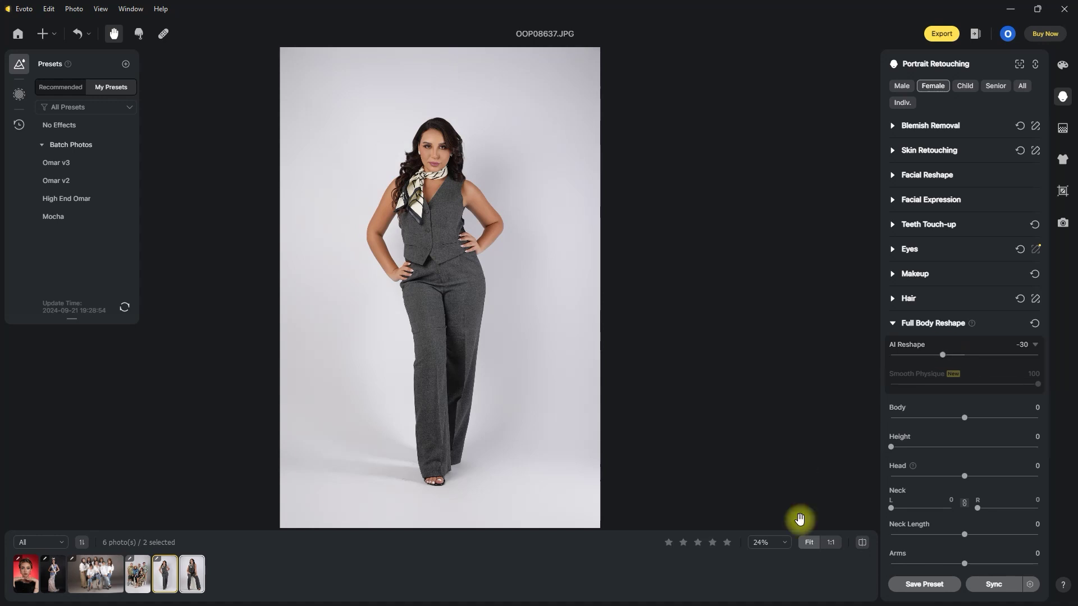
{"action": "left_click", "coordinate": [863, 542]}
{"action": "left_click", "coordinate": [863, 543]}
{"action": "left_click", "coordinate": [862, 543]}
{"action": "left_click", "coordinate": [863, 542]}
{"action": "left_click", "coordinate": [863, 543]}
{"action": "left_click", "coordinate": [863, 542]}
{"action": "left_click", "coordinate": [863, 542]}
{"action": "left_click", "coordinate": [862, 543]}
{"action": "left_click", "coordinate": [863, 542]}
{"action": "left_click", "coordinate": [863, 542]}
{"action": "left_click", "coordinate": [862, 542]}
{"action": "left_click", "coordinate": [863, 543]}
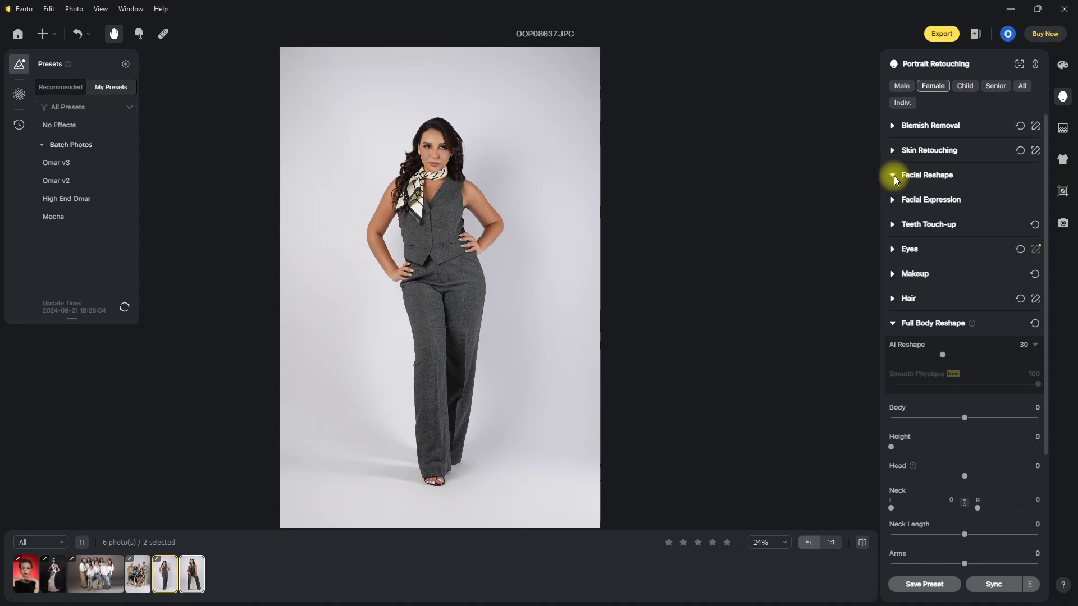
Set Facial Reshape's Face slider to -15 on both sides and compare with the original
{"action": "left_click", "coordinate": [893, 175]}
{"action": "left_click_drag", "start_coordinate": [923, 359], "coordinate": [917, 355]}
{"action": "left_click", "coordinate": [863, 543]}
{"action": "left_click", "coordinate": [861, 545]}
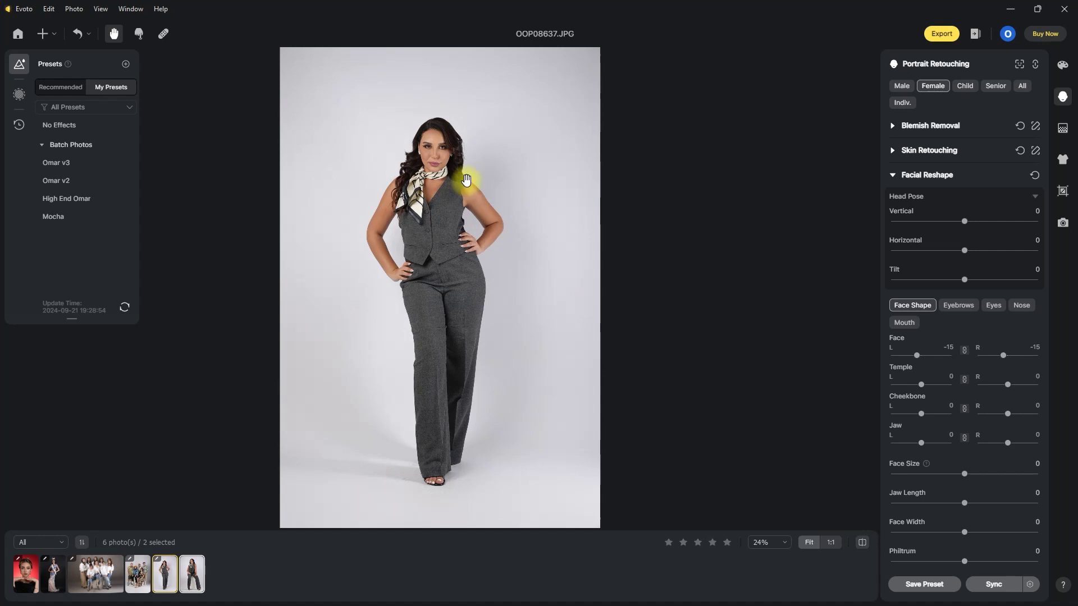
Compare the reshaped upper body close up, then fit the view and open OOP08578.JPG
{"action": "left_click", "coordinate": [463, 181]}
{"action": "left_click", "coordinate": [863, 543]}
{"action": "left_click", "coordinate": [862, 544]}
{"action": "left_click", "coordinate": [863, 543]}
{"action": "left_click", "coordinate": [863, 544]}
{"action": "left_click", "coordinate": [863, 543]}
{"action": "left_click", "coordinate": [863, 544]}
{"action": "left_click", "coordinate": [863, 543]}
{"action": "left_click", "coordinate": [862, 544]}
{"action": "left_click", "coordinate": [862, 543]}
{"action": "left_click", "coordinate": [862, 544]}
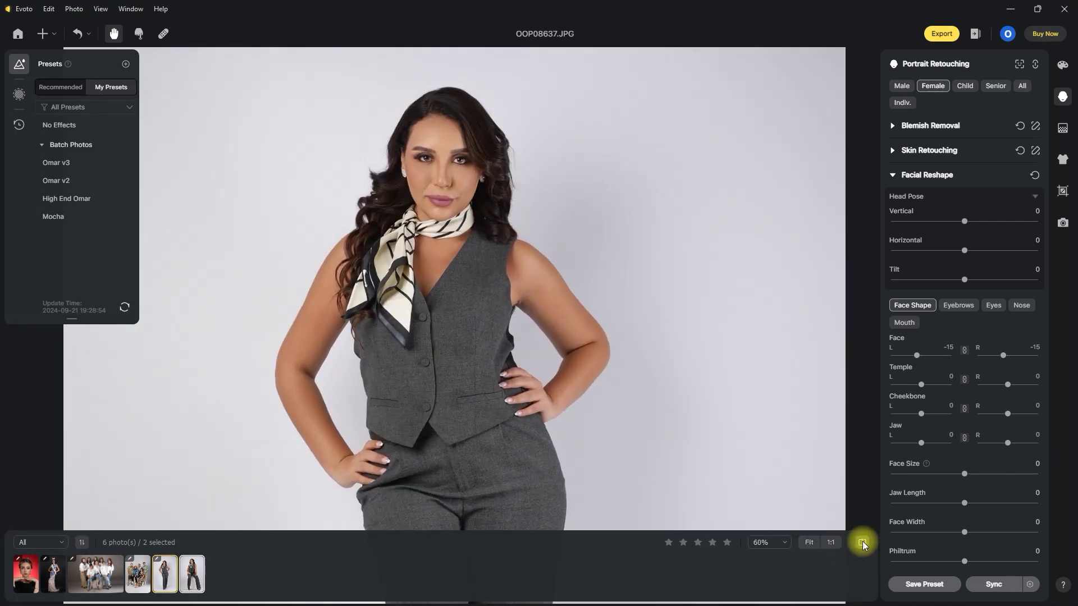
{"action": "left_click", "coordinate": [809, 542]}
{"action": "left_click", "coordinate": [213, 584]}
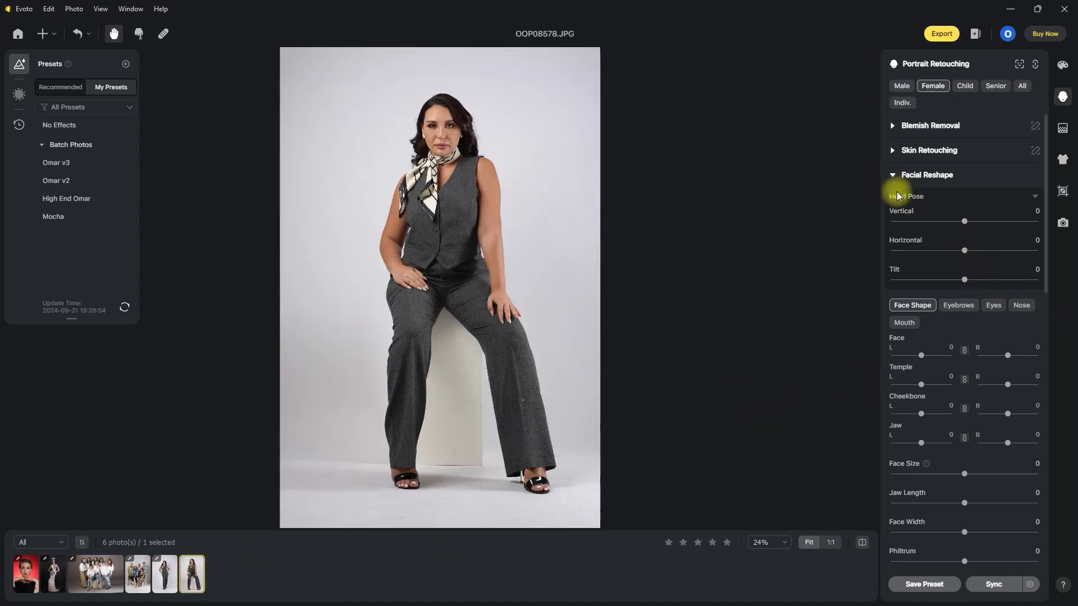
Set the seated woman's face shape to -22 and AI Reshape to -30, then compare legs and waist
{"action": "left_click_drag", "start_coordinate": [922, 353], "coordinate": [914, 352]}
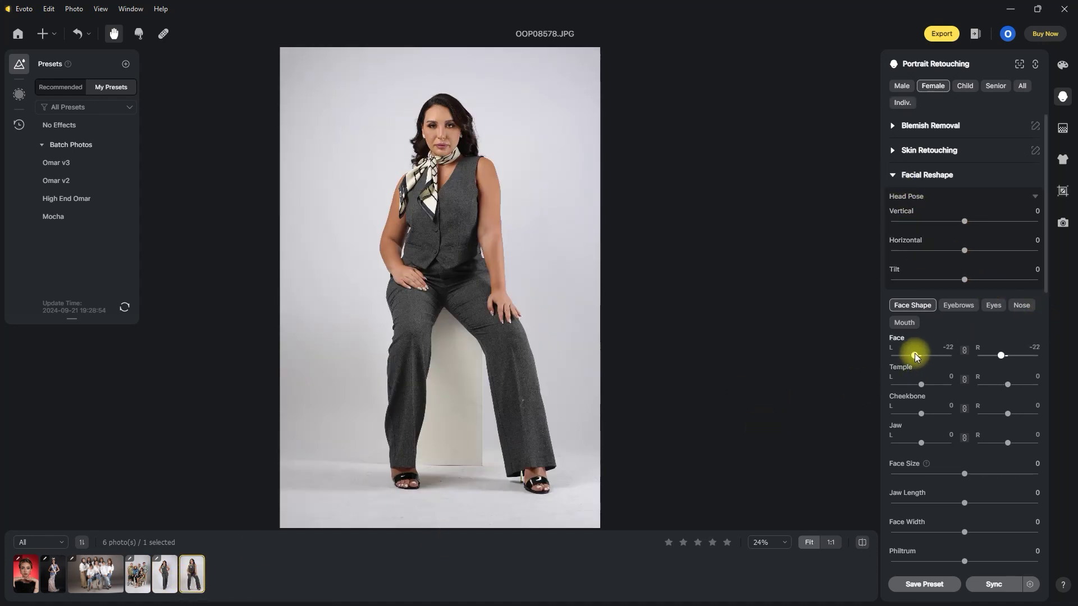
{"action": "left_click", "coordinate": [898, 174]}
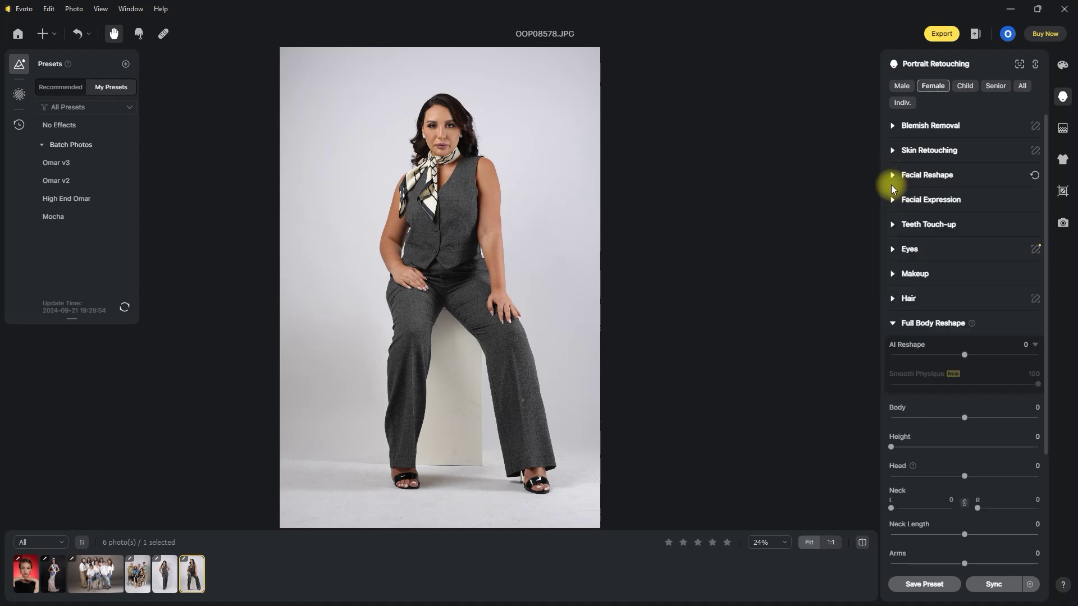
{"action": "left_click_drag", "start_coordinate": [964, 355], "coordinate": [943, 355]}
{"action": "left_click", "coordinate": [864, 544]}
{"action": "left_click", "coordinate": [863, 543]}
{"action": "left_click", "coordinate": [863, 544]}
Zoom in on the head and toggle before/after, ending on the reshaped version
{"action": "scroll", "coordinate": [567, 315], "scroll_direction": "up", "scroll_amount": 2}
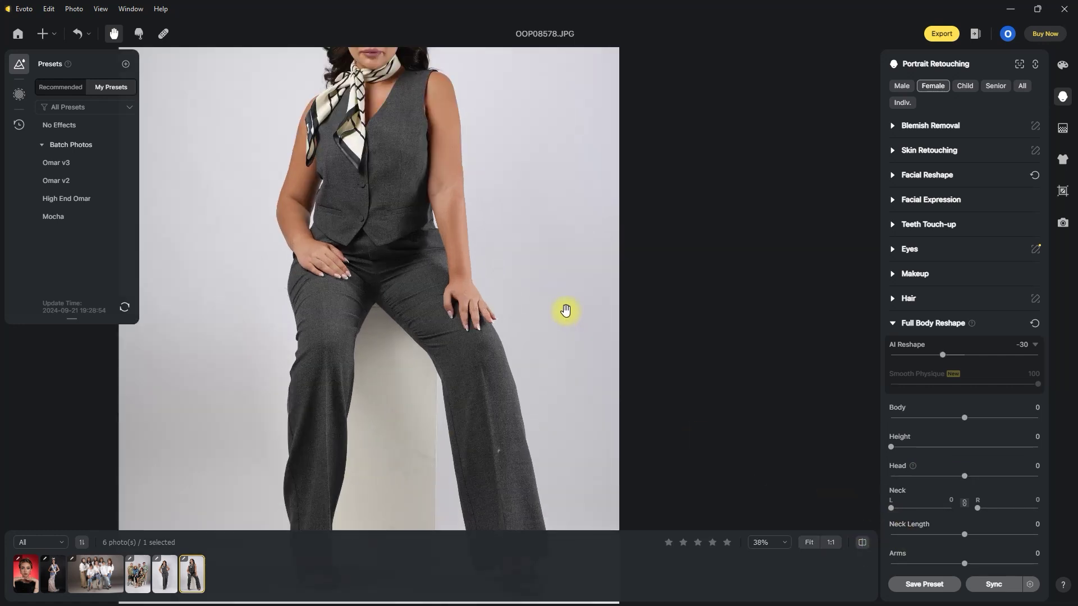
{"action": "left_click_drag", "start_coordinate": [565, 308], "coordinate": [592, 419]}
{"action": "left_click", "coordinate": [862, 542]}
{"action": "left_click", "coordinate": [862, 542]}
{"action": "left_click", "coordinate": [861, 542]}
{"action": "left_click", "coordinate": [862, 542]}
{"action": "left_click", "coordinate": [862, 543]}
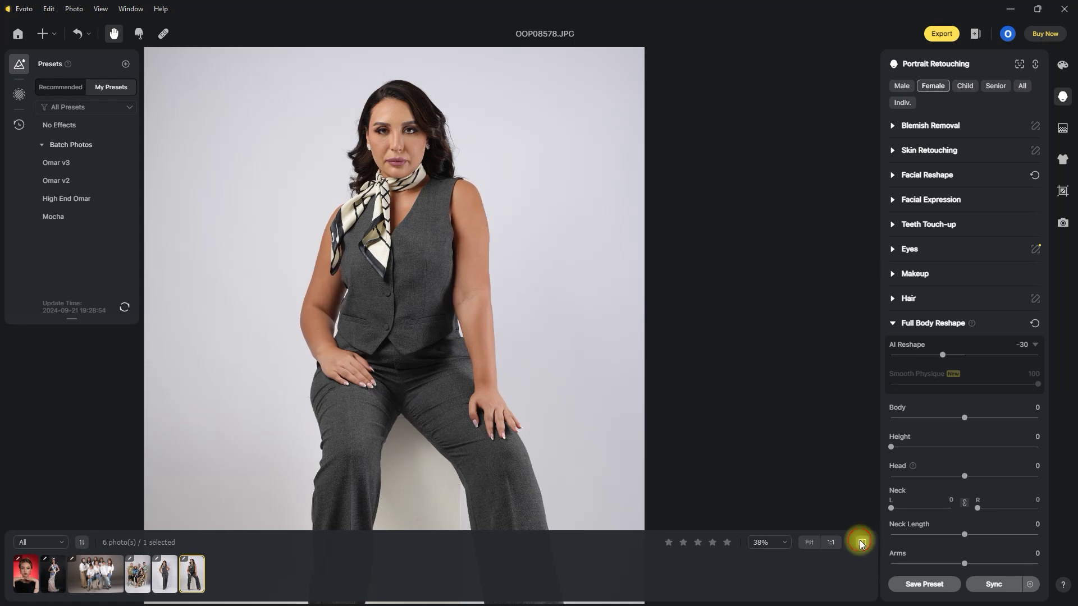
{"action": "left_click", "coordinate": [862, 542]}
{"action": "left_click", "coordinate": [862, 542]}
{"action": "left_click", "coordinate": [862, 542]}
{"action": "left_click", "coordinate": [861, 543]}
{"action": "left_click", "coordinate": [862, 542]}
{"action": "left_click", "coordinate": [861, 542]}
{"action": "left_click", "coordinate": [862, 543]}
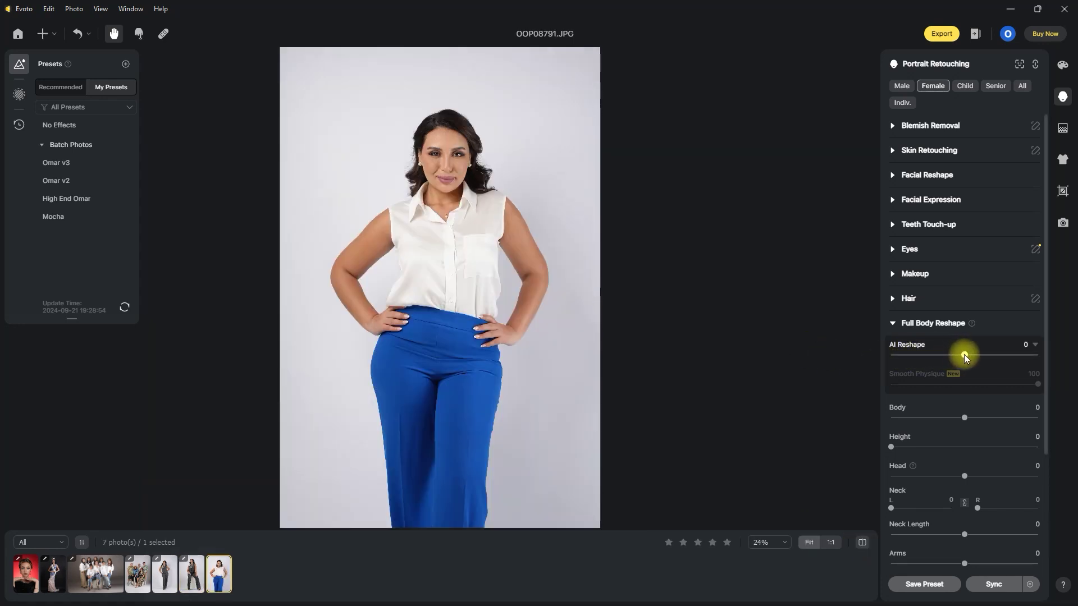
Lower the white-blouse portrait's AI Reshape to -30 and compare the reshaped body with the original
{"action": "left_click_drag", "start_coordinate": [965, 355], "coordinate": [942, 357]}
{"action": "left_click", "coordinate": [861, 543]}
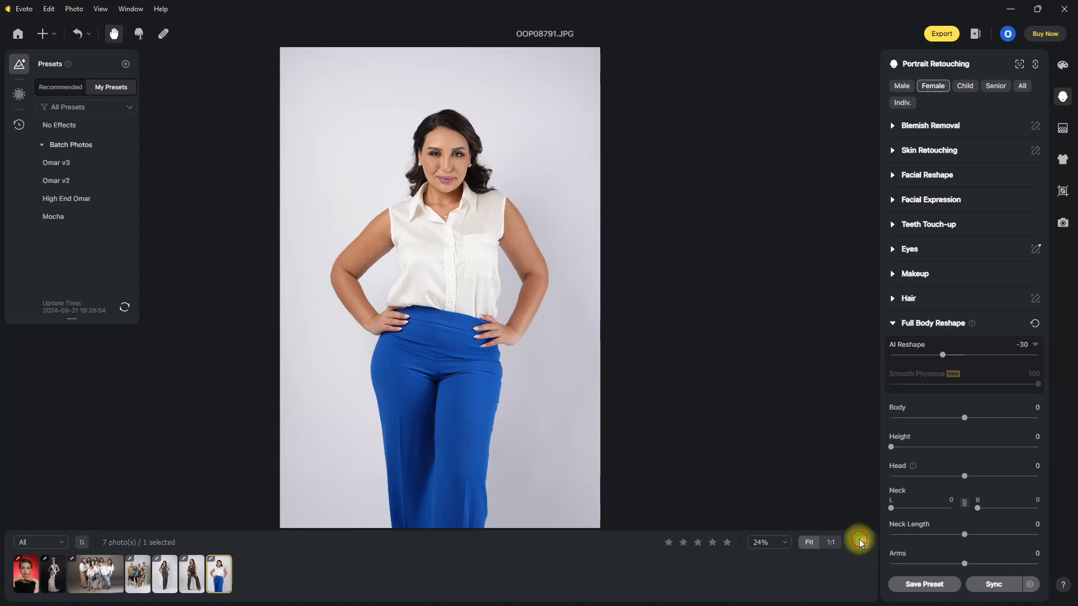
{"action": "left_click", "coordinate": [862, 543]}
{"action": "left_click", "coordinate": [861, 543]}
{"action": "left_click", "coordinate": [861, 543]}
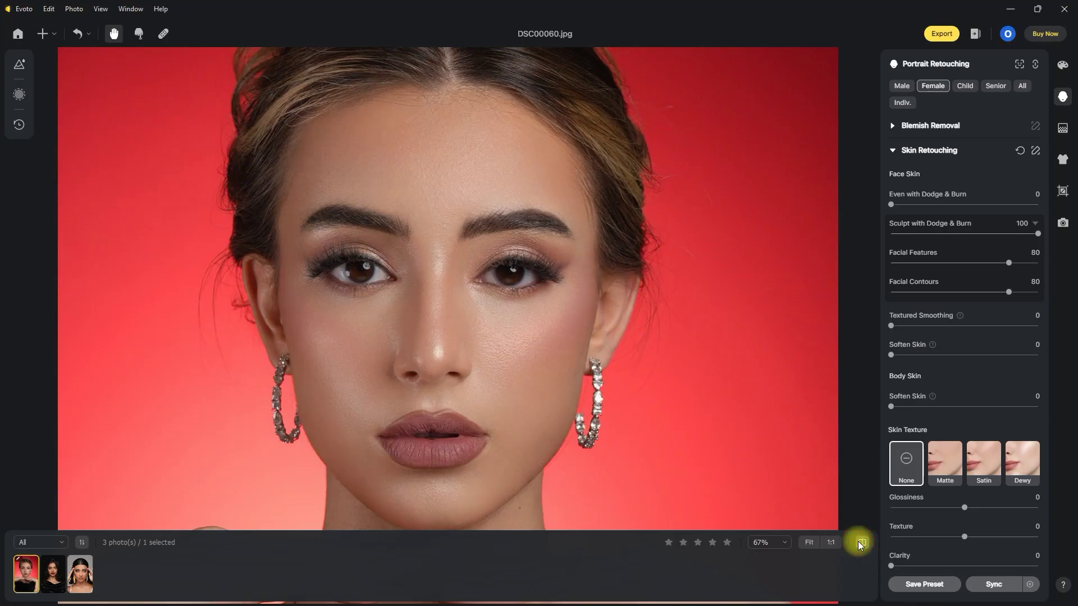
{"action": "left_click", "coordinate": [861, 543]}
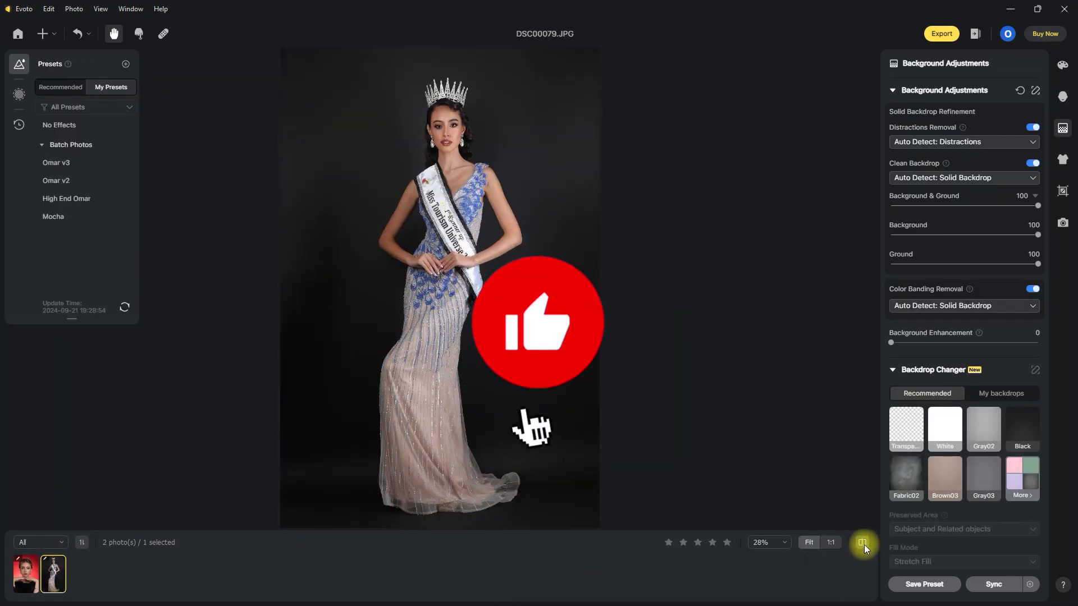
{"action": "left_click", "coordinate": [863, 543]}
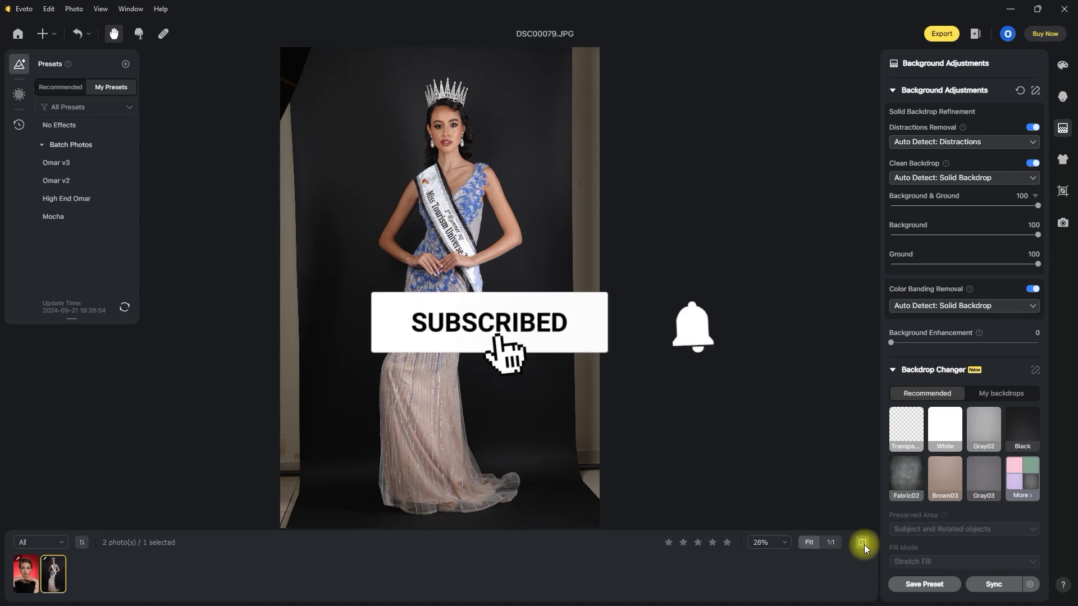
{"action": "left_click", "coordinate": [863, 543]}
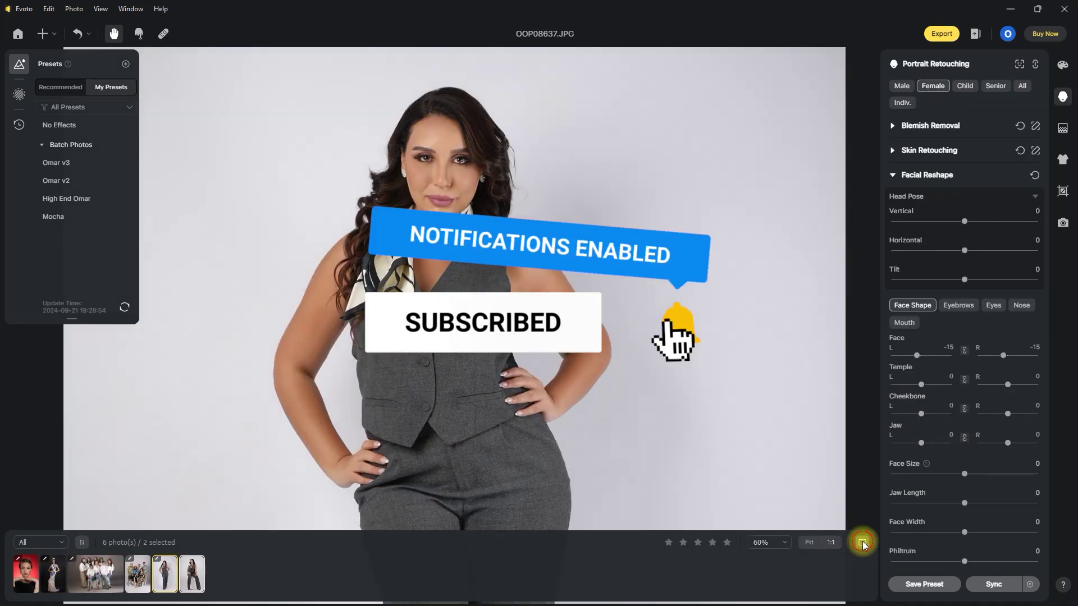
{"action": "left_click", "coordinate": [863, 543]}
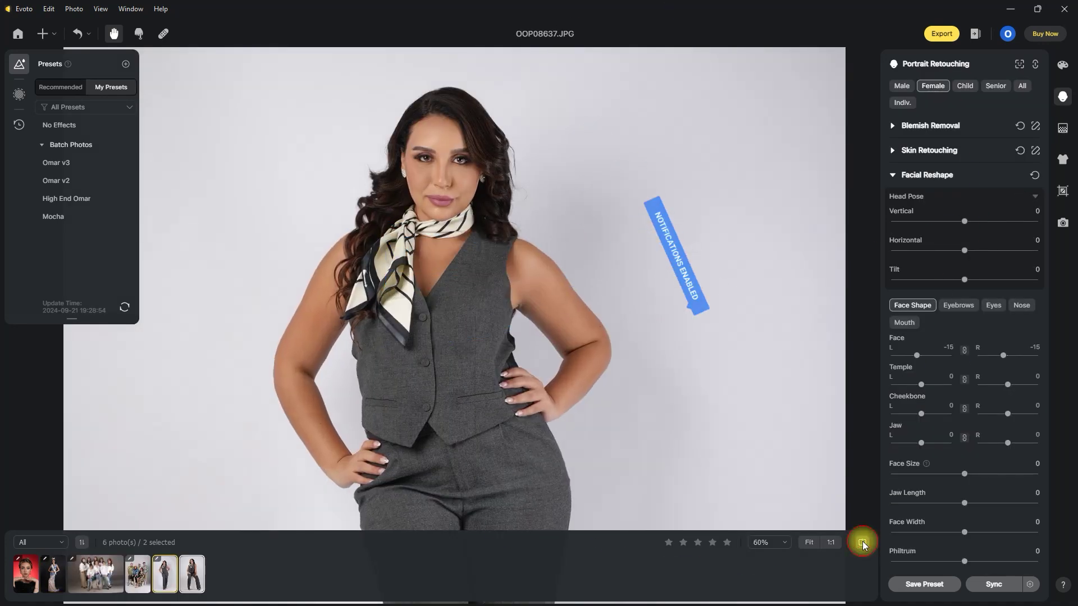
{"action": "left_click", "coordinate": [863, 543]}
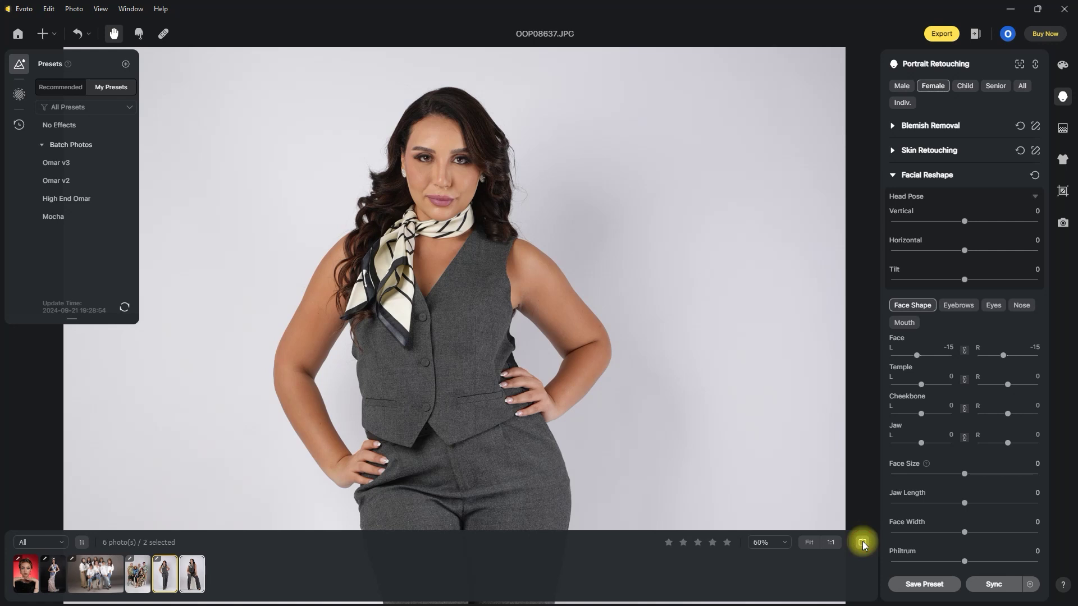